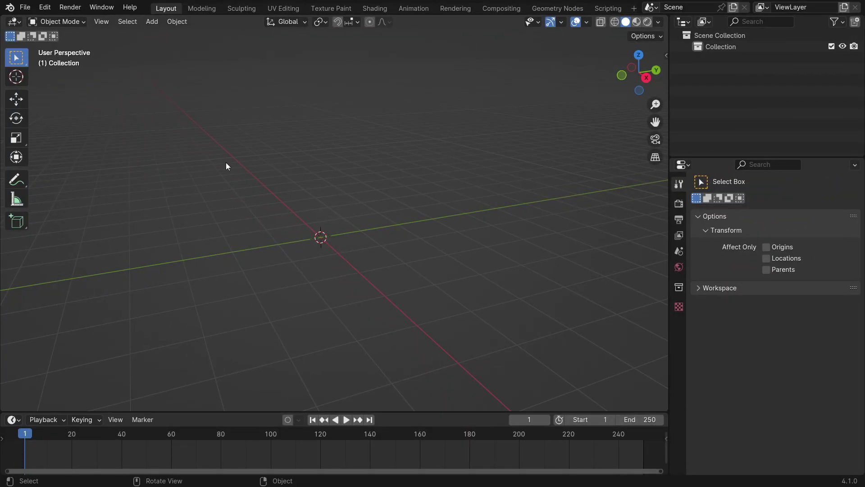
# Step: Add a cube and, in face select mode, select three of its faces, including the top and right
pyautogui.hotkey('shift', 'a')
pyautogui.moveTo(209, 113)
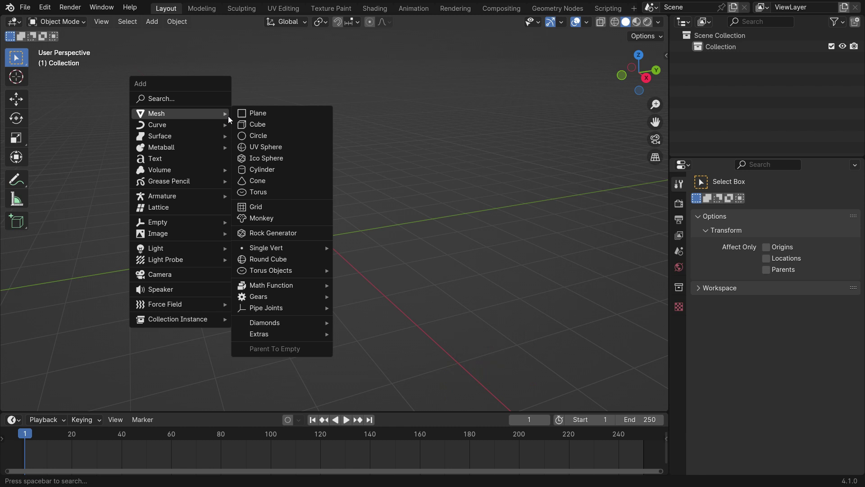
pyautogui.click(272, 125)
pyautogui.press('Tab')
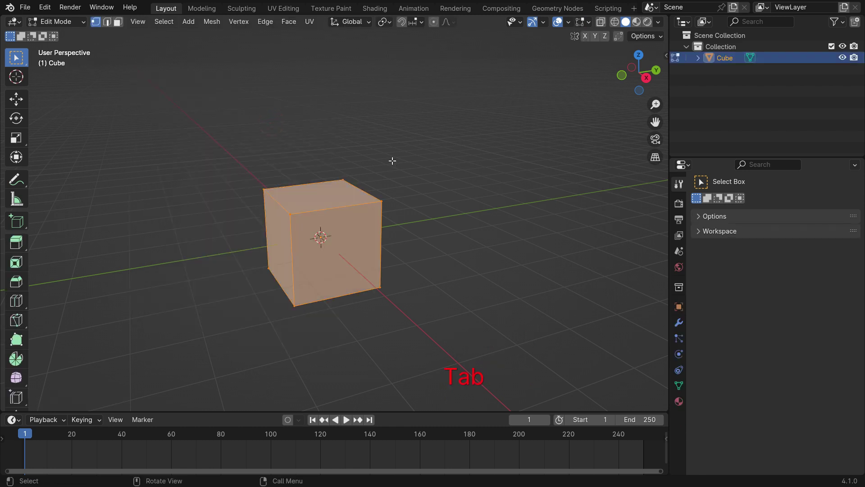
pyautogui.click(118, 22)
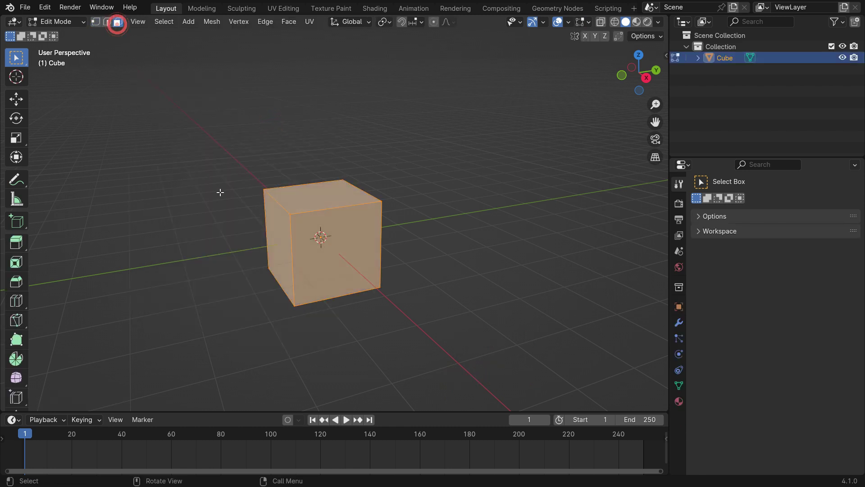
pyautogui.click(269, 222)
pyautogui.keyDown('shift'); pyautogui.click(310, 196); pyautogui.keyUp('shift')
pyautogui.moveTo(310, 196); pyautogui.dragTo(361, 224, button='middle')
pyautogui.keyDown('shift'); pyautogui.click(363, 224); pyautogui.keyUp('shift')
pyautogui.moveTo(304, 262); pyautogui.dragTo(385, 262, button='middle')
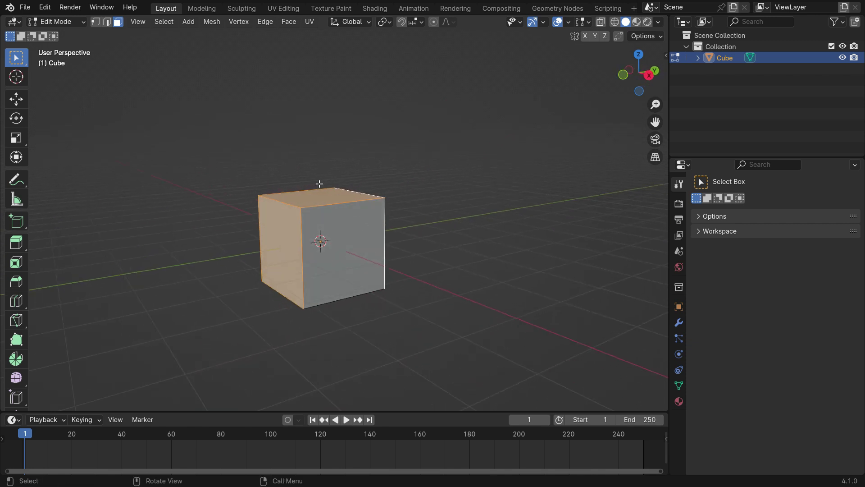
# Step: Extrude the selected faces individually outward so the mesh forms a T shape
pyautogui.click(212, 21)
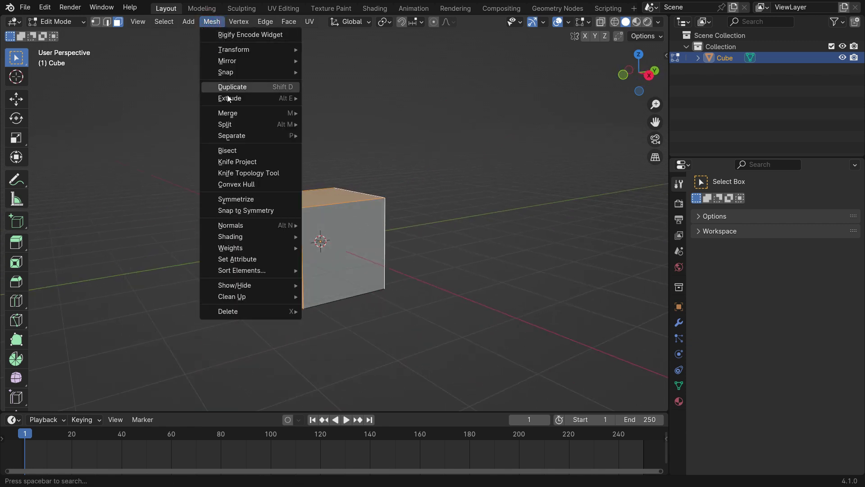
pyautogui.moveTo(240, 100)
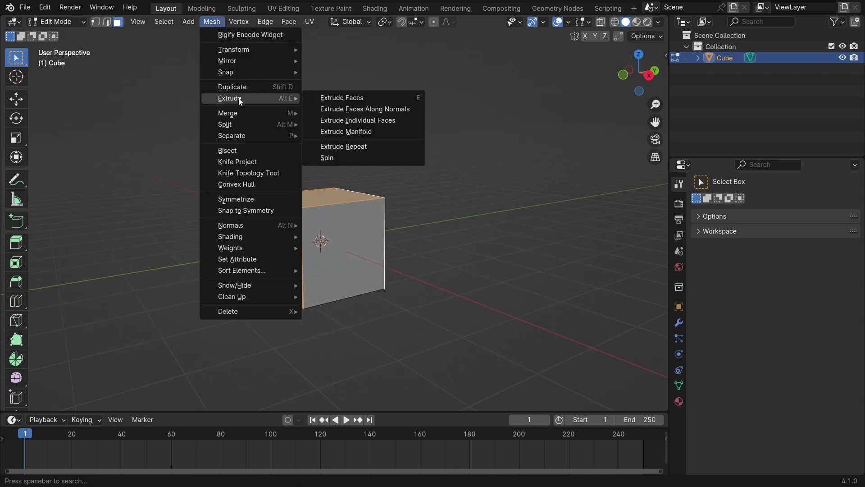
pyautogui.click(417, 125)
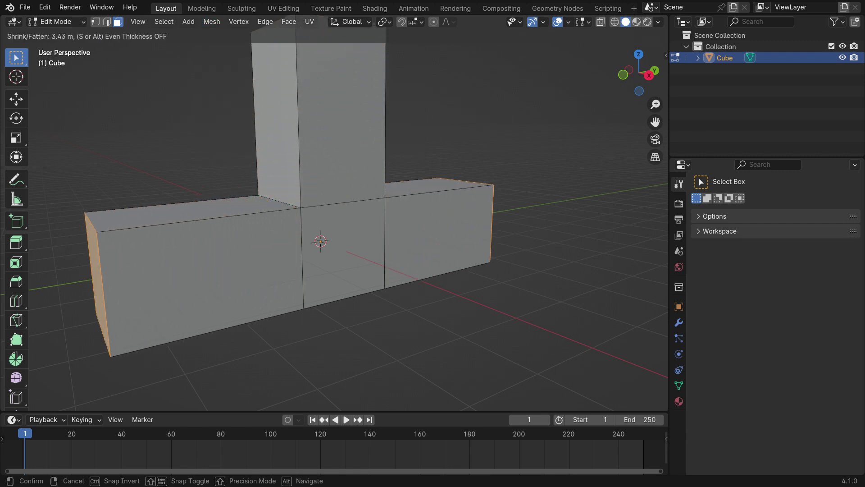
pyautogui.click(429, 456)
pyautogui.scroll(-4, 387, 300)
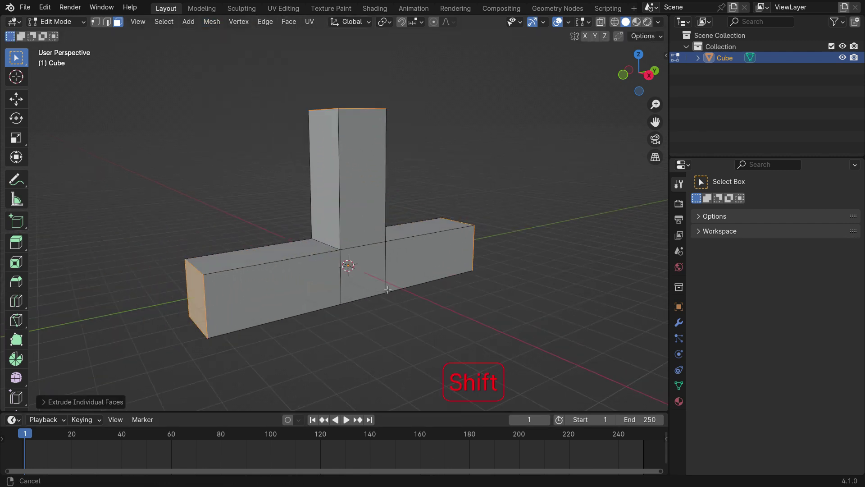
# Step: Add a Subdivision Surface modifier with both viewport and render levels set to 4
pyautogui.keyDown('shift'); pyautogui.moveTo(386, 300); pyautogui.dragTo(393, 293, button='middle'); pyautogui.keyUp('shift')
pyautogui.click(679, 322)
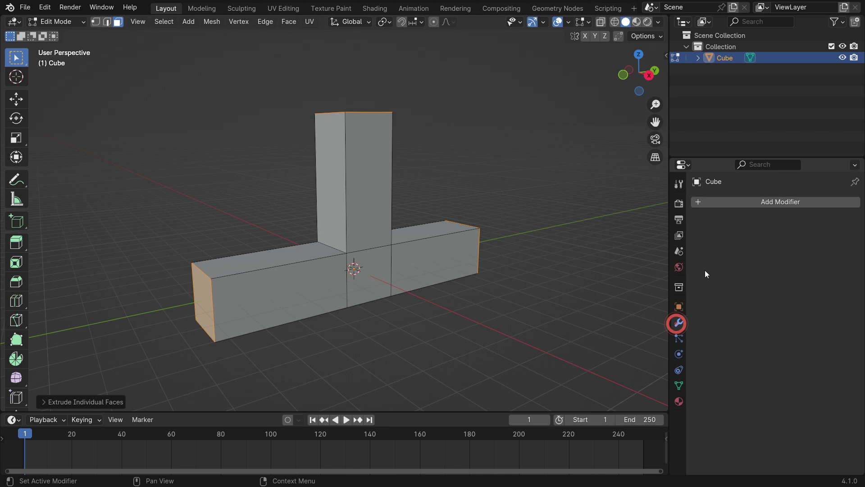
pyautogui.click(734, 204)
pyautogui.click(733, 203)
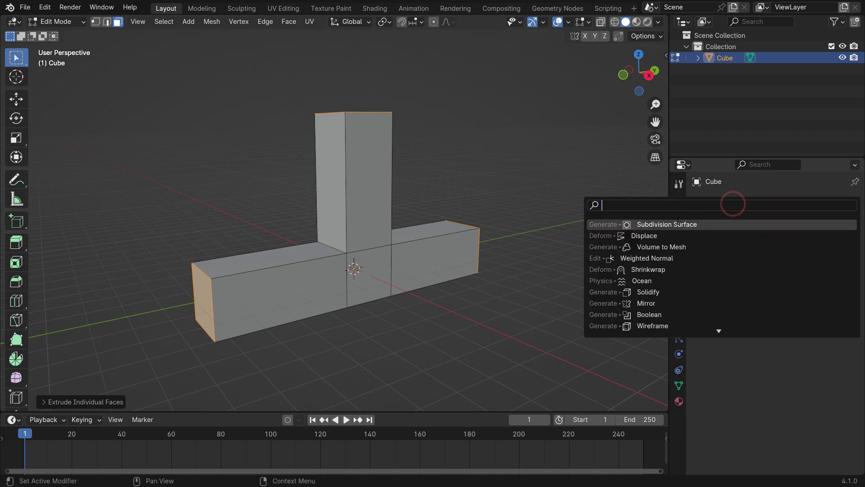
pyautogui.click(705, 225)
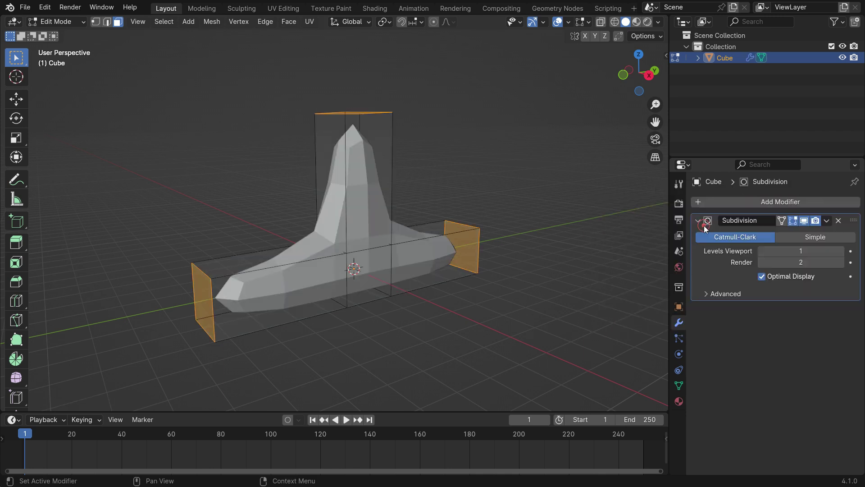
pyautogui.click(841, 251)
pyautogui.click(841, 251)
pyautogui.click(841, 251)
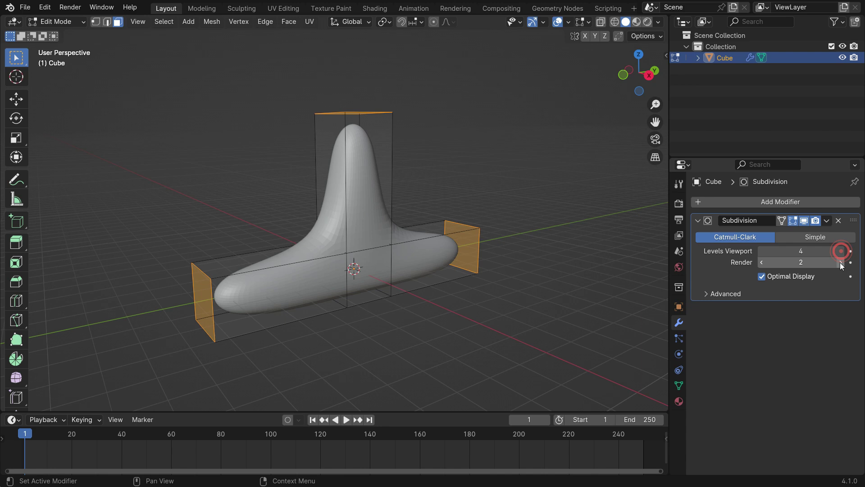
pyautogui.click(841, 263)
pyautogui.click(841, 263)
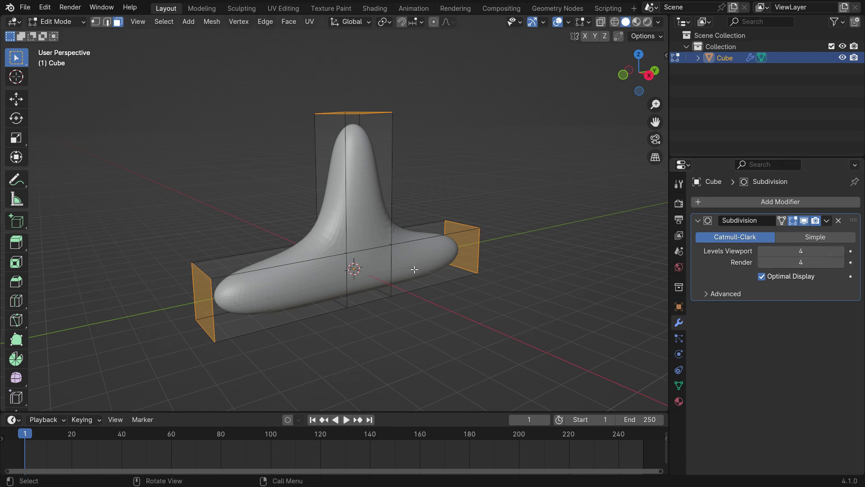
# Step: Select the arm faces and scale them along X to widen the arms
pyautogui.click(309, 285)
pyautogui.keyDown('shift'); pyautogui.click(409, 271); pyautogui.keyUp('shift')
pyautogui.moveTo(409, 270); pyautogui.dragTo(409, 306, button='middle')
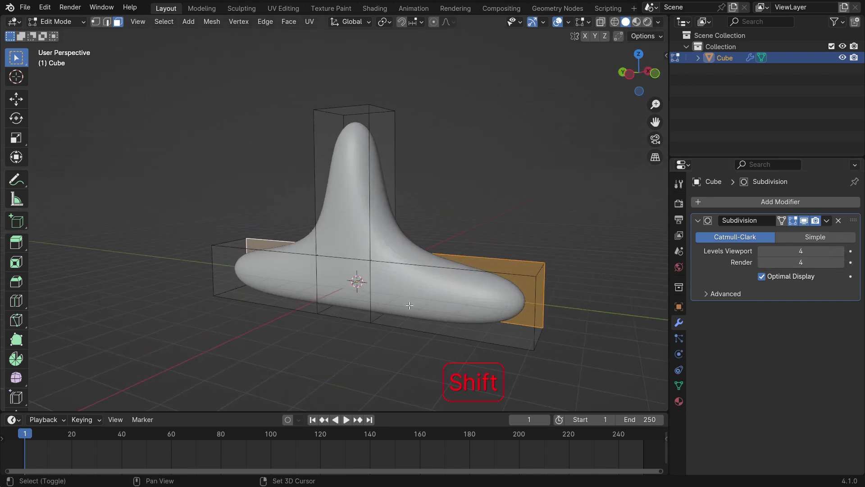
pyautogui.keyDown('shift'); pyautogui.click(409, 306); pyautogui.keyUp('shift')
pyautogui.keyDown('shift'); pyautogui.click(301, 284); pyautogui.keyUp('shift')
pyautogui.moveTo(302, 284); pyautogui.dragTo(360, 312, button='middle')
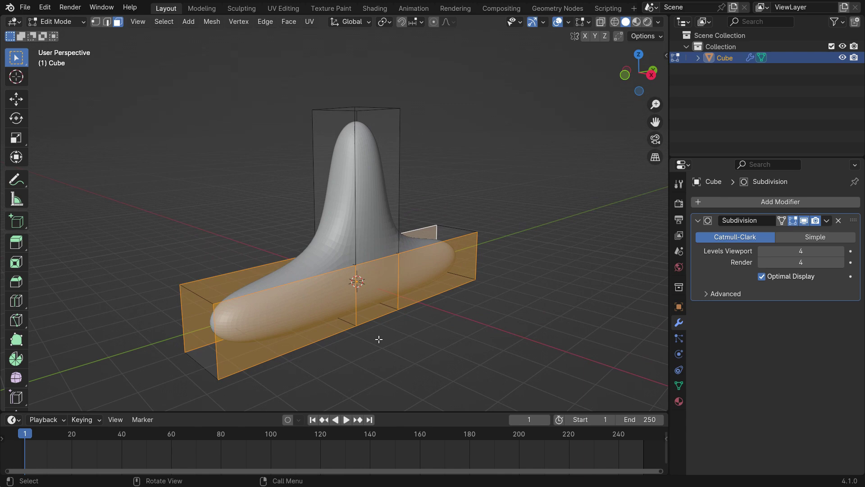
pyautogui.press('s')
pyautogui.press('x')
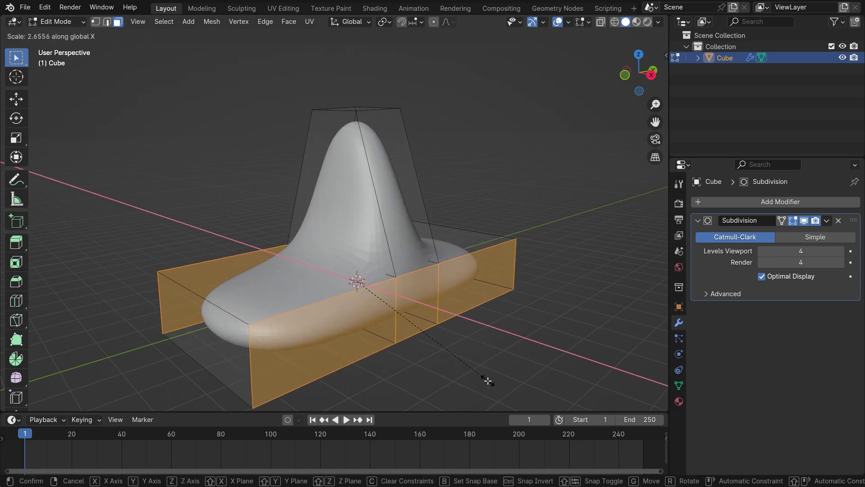
pyautogui.click(487, 381)
# Step: Scale down the left and right end faces to taper the arms
pyautogui.click(239, 342)
pyautogui.press('s')
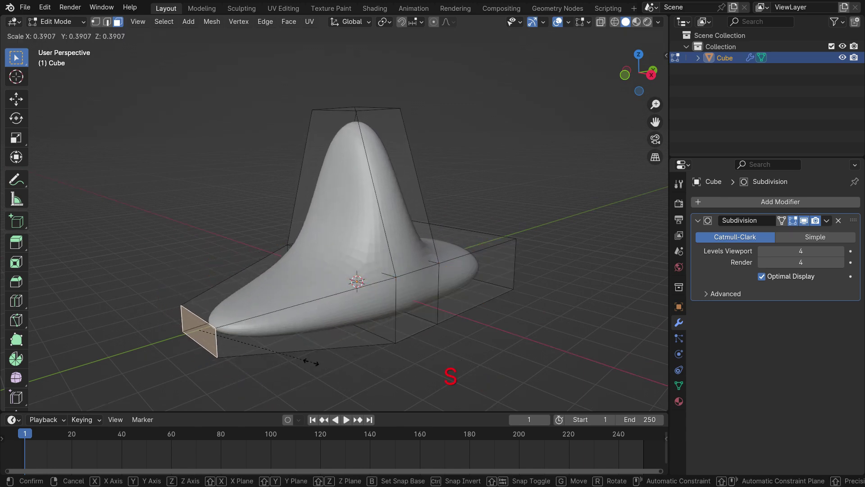
pyautogui.click(311, 361)
pyautogui.scroll(-3, 404, 323)
pyautogui.moveTo(404, 323); pyautogui.dragTo(289, 305, button='middle')
pyautogui.scroll(-2, 357, 336)
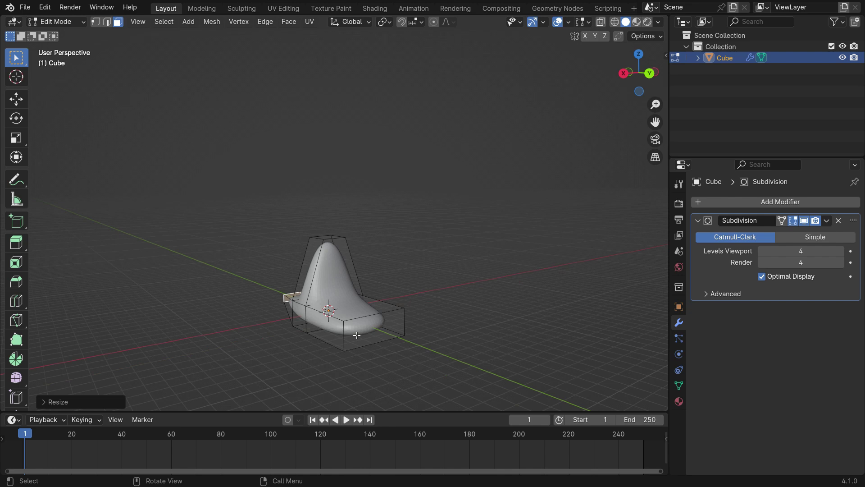
pyautogui.click(377, 336)
pyautogui.press('s')
pyautogui.click(403, 357)
# Step: Move the top face up along Z to form a tall peak
pyautogui.moveTo(403, 357); pyautogui.dragTo(386, 346, button='middle')
pyautogui.scroll(2, 294, 374)
pyautogui.keyDown('shift'); pyautogui.moveTo(294, 375); pyautogui.dragTo(330, 158, button='middle'); pyautogui.keyUp('shift')
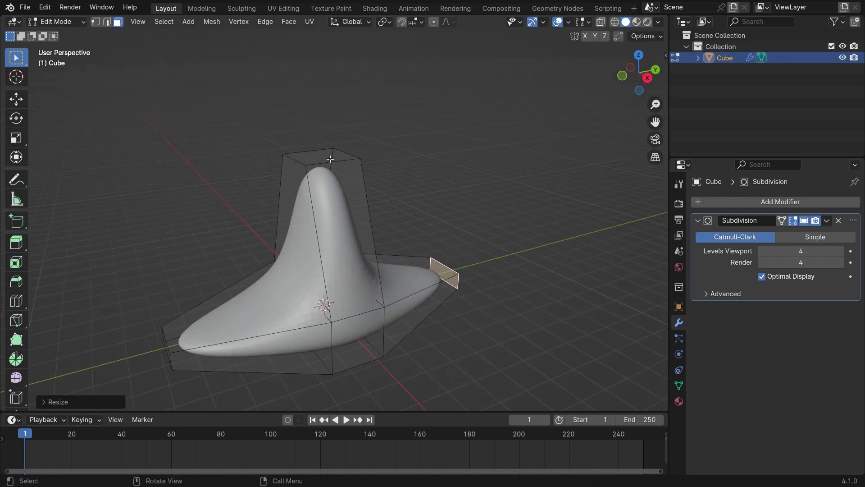
pyautogui.click(331, 158)
pyautogui.press('g')
pyautogui.press('z')
pyautogui.click(471, 256)
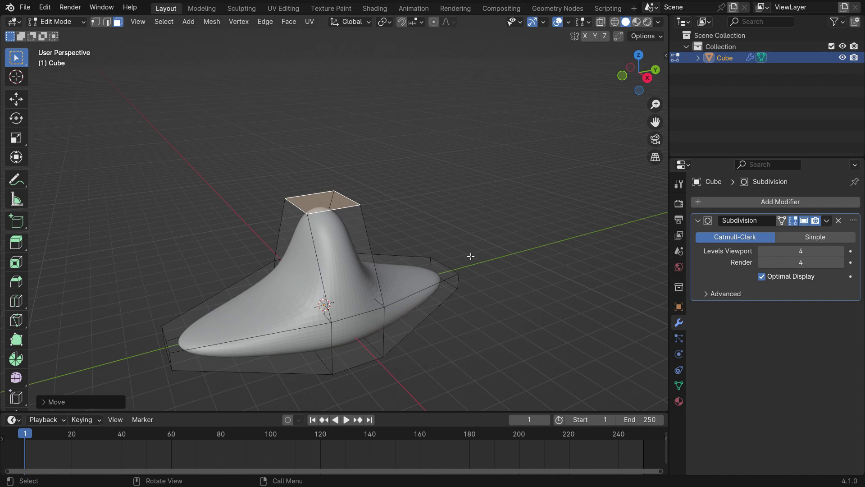
pyautogui.keyDown('shift'); pyautogui.moveTo(471, 256); pyautogui.dragTo(437, 168, button='middle'); pyautogui.keyUp('shift')
# Step: Return to Object Mode and add an empty Volume object
pyautogui.press('Tab')
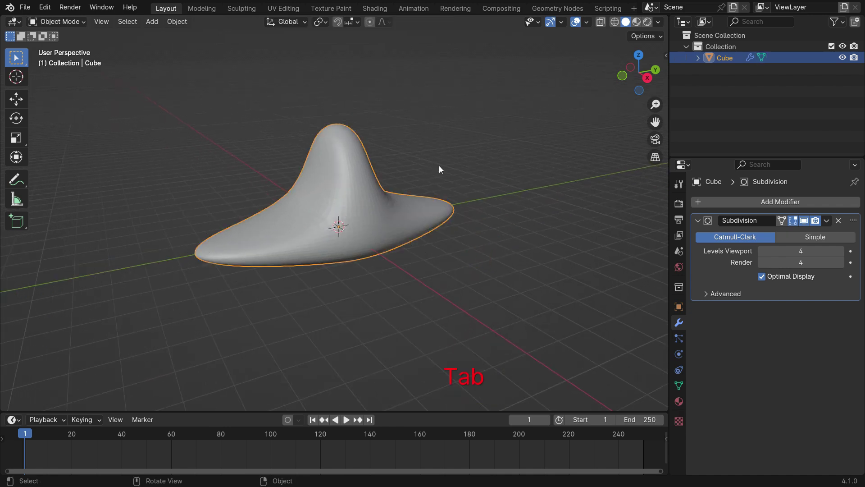
pyautogui.hotkey('shift', 'a')
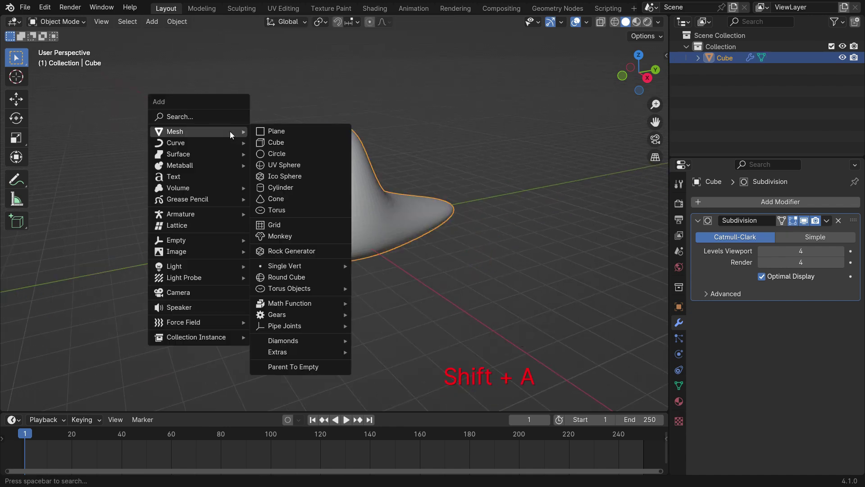
pyautogui.moveTo(234, 187)
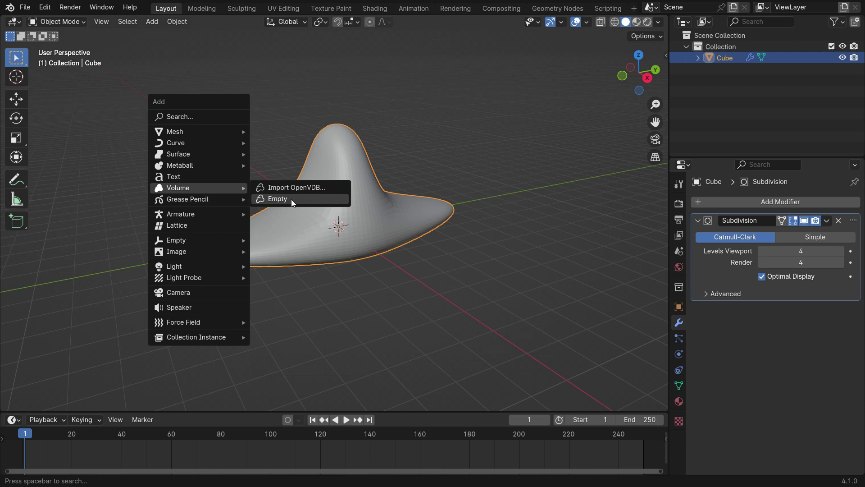
pyautogui.click(328, 201)
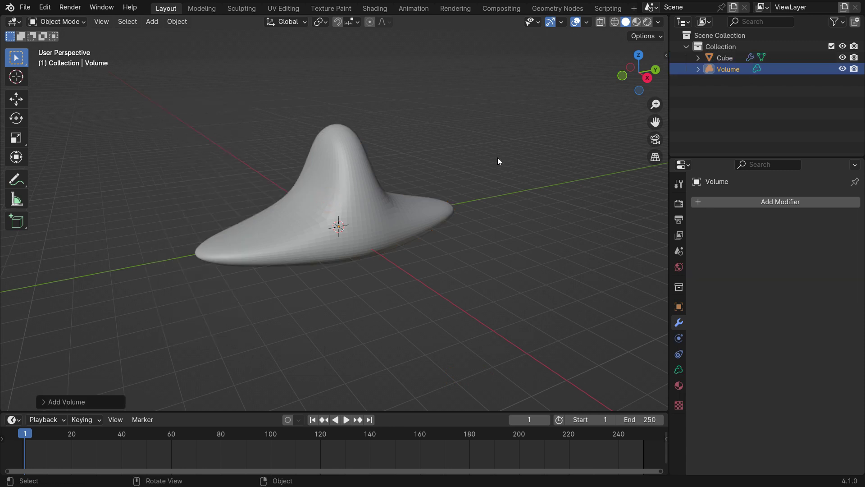
# Step: Add a Mesh to Volume modifier to the volume with the Cube as its source object
pyautogui.click(742, 201)
pyautogui.click(742, 201)
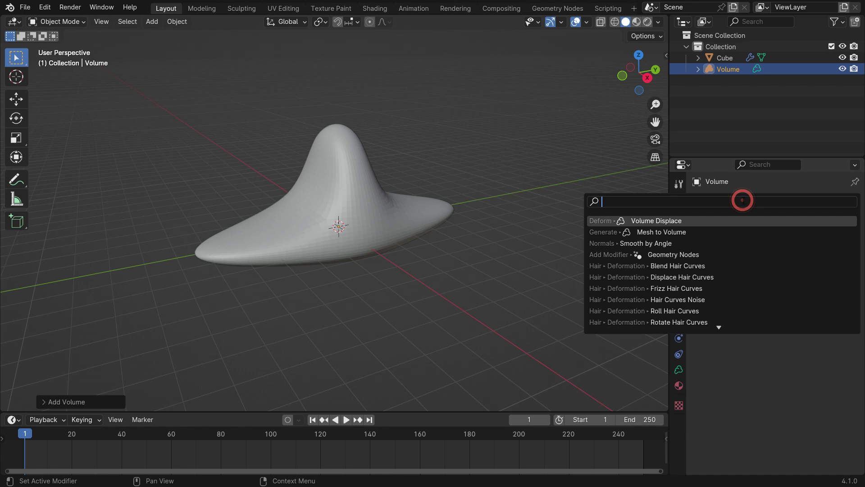
pyautogui.click(692, 232)
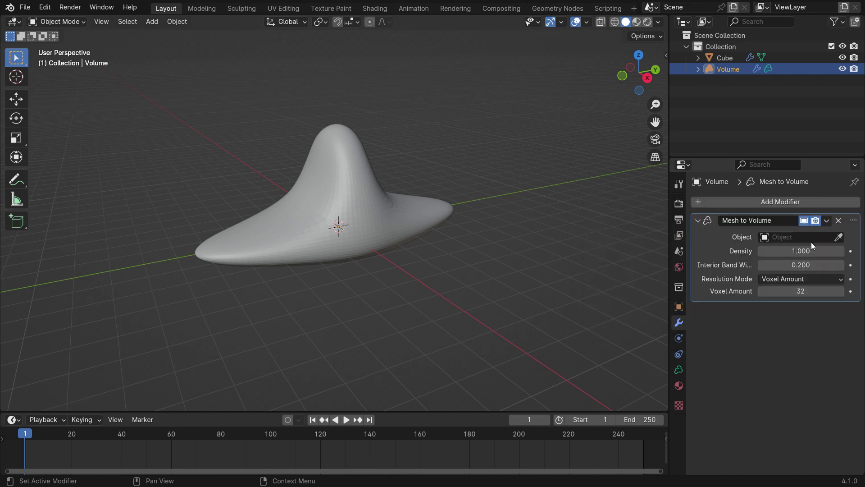
pyautogui.click(839, 237)
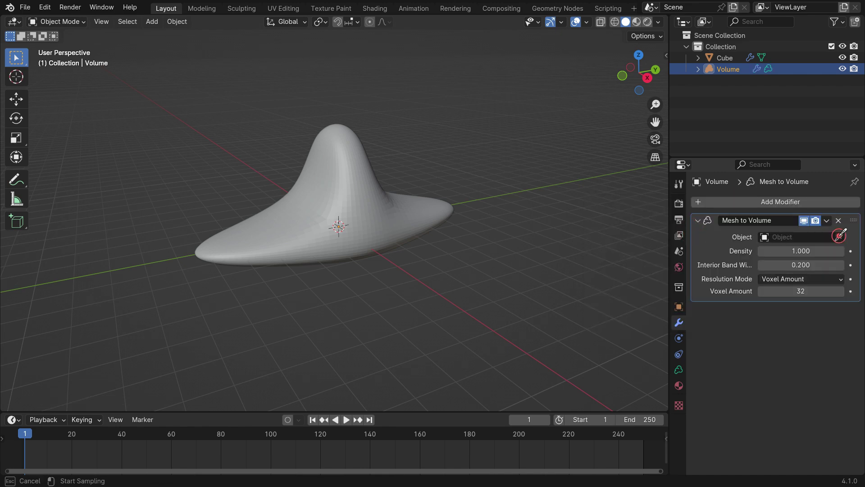
pyautogui.click(364, 167)
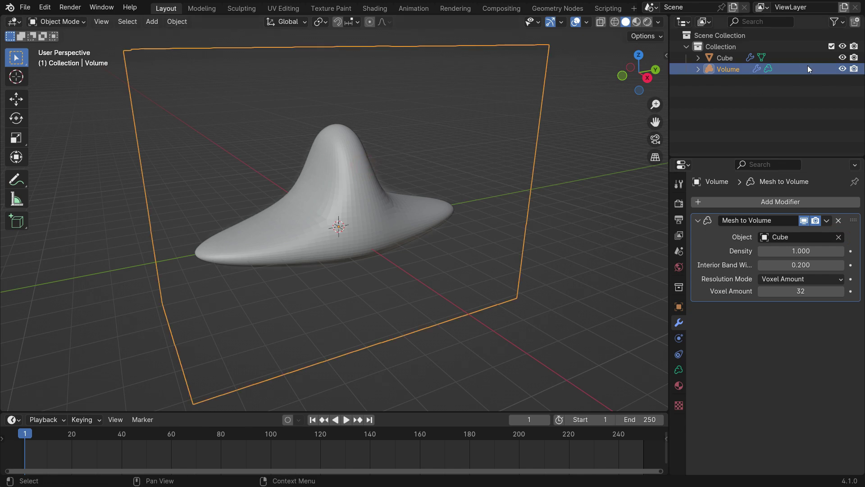
# Step: Hide the Cube, switch to the right side view, and set Voxel Amount to 200
pyautogui.click(841, 57)
pyautogui.moveTo(257, 212); pyautogui.dragTo(364, 219, button='middle')
pyautogui.press('KP_3')
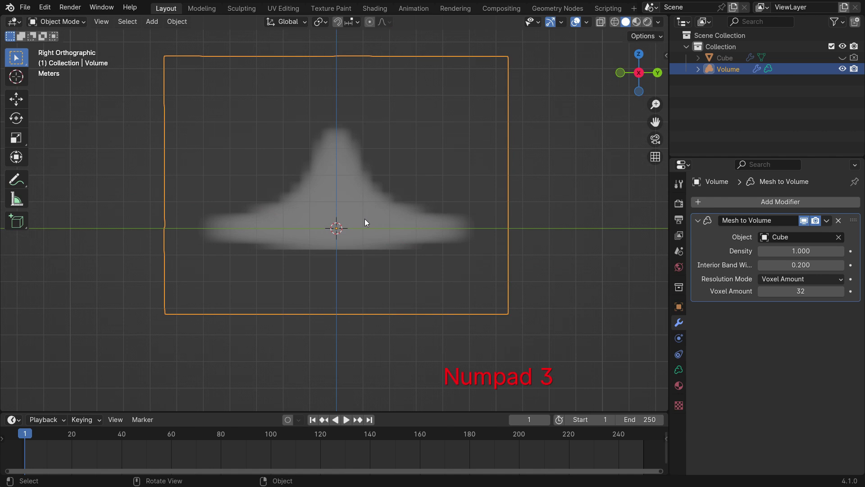
pyautogui.scroll(3, 343, 185)
pyautogui.moveTo(804, 292); pyautogui.dragTo(843, 292)
pyautogui.click(806, 292)
pyautogui.write('200')
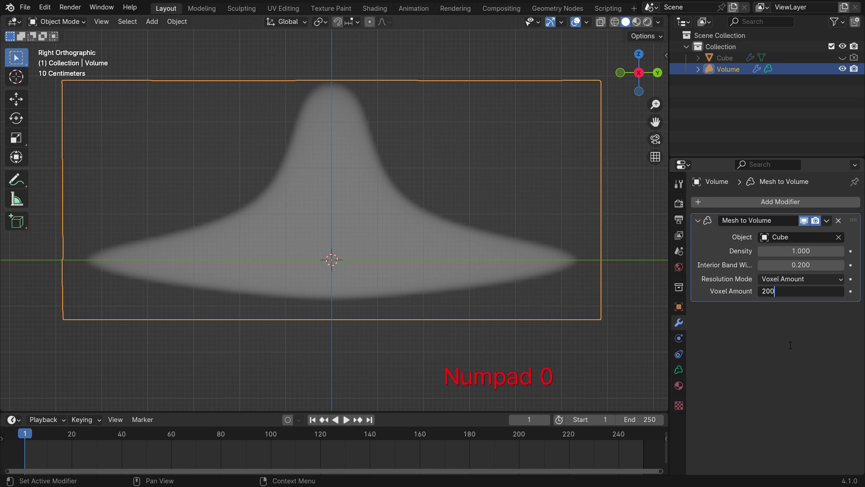
pyautogui.press('Return')
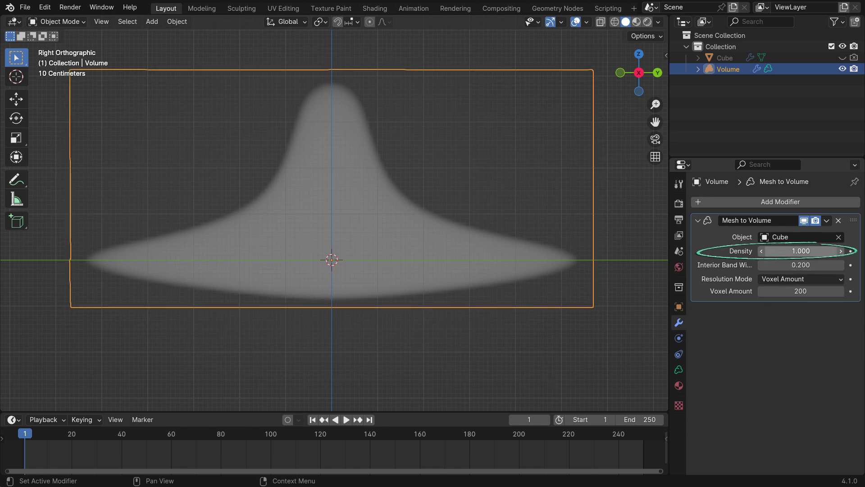
# Step: Keep the volume's Density at 1
pyautogui.moveTo(779, 251)
pyautogui.mouseDown()
pyautogui.moveTo(809, 251)
pyautogui.moveTo(771, 251)
pyautogui.moveTo(788, 251)
pyautogui.mouseUp()
pyautogui.click(787, 250)
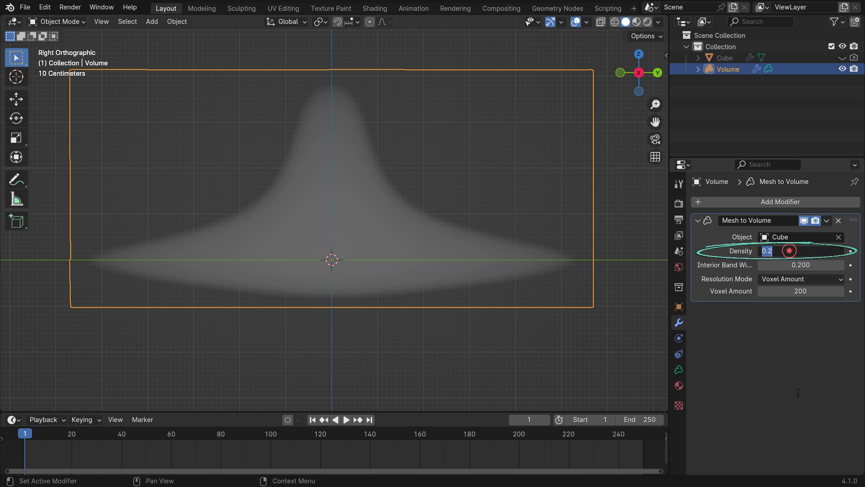
pyautogui.write('1')
pyautogui.press('Return')
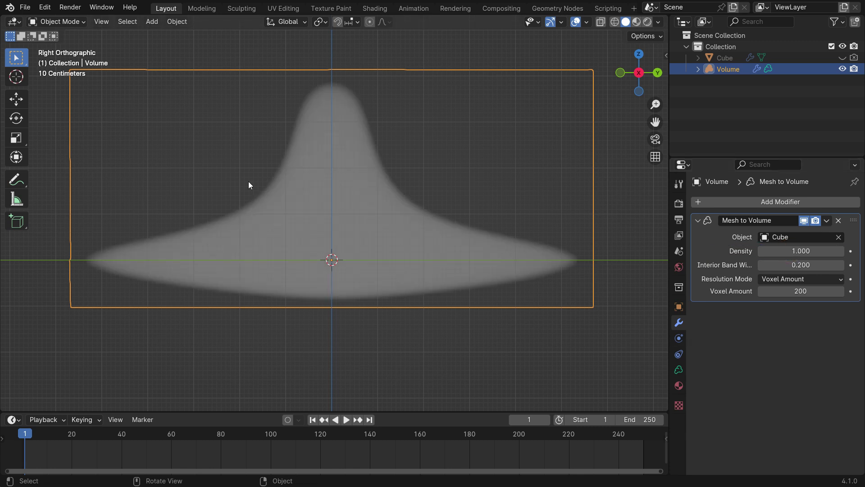
# Step: Add a Volume Displace modifier with a new texture
pyautogui.click(734, 202)
pyautogui.click(734, 202)
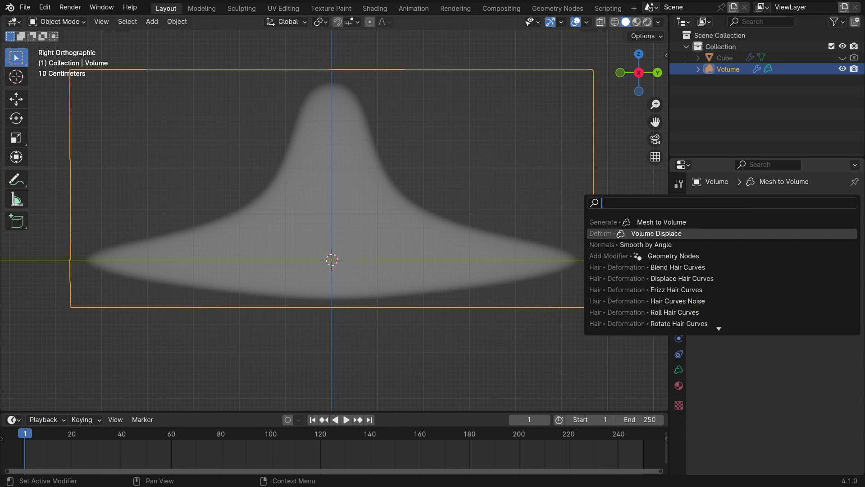
pyautogui.click(707, 232)
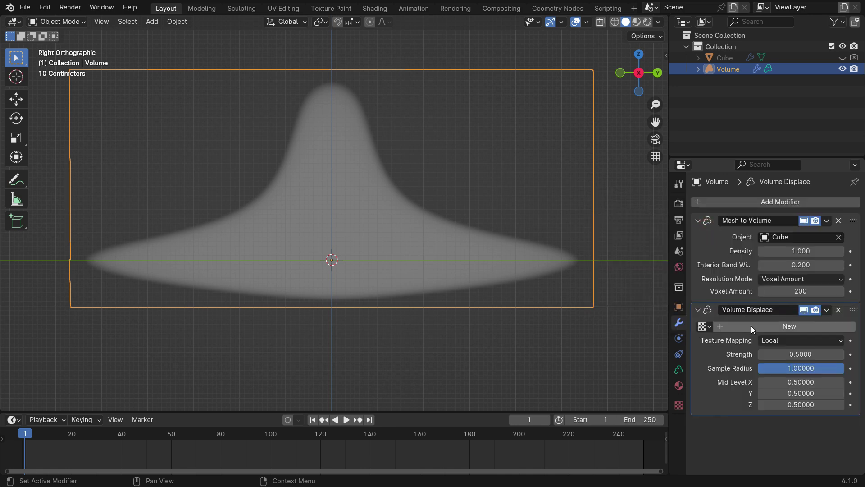
pyautogui.click(807, 326)
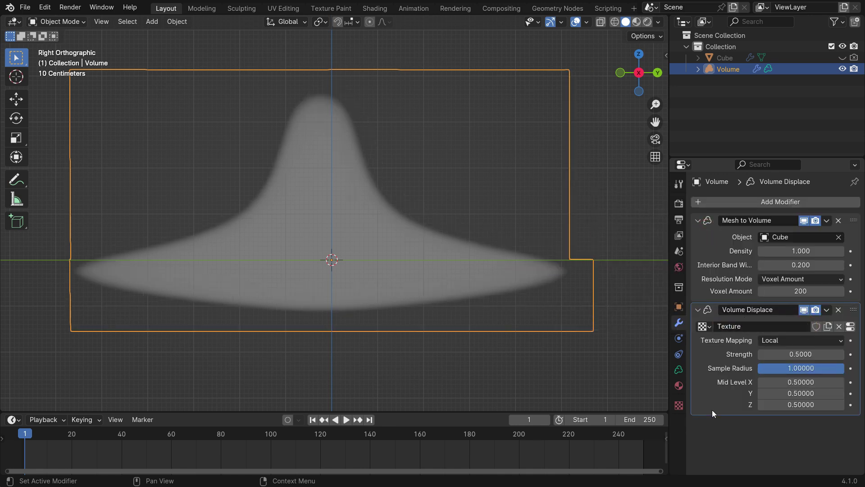
# Step: Make the displacement texture a Clouds texture with Size 0.70
pyautogui.click(679, 407)
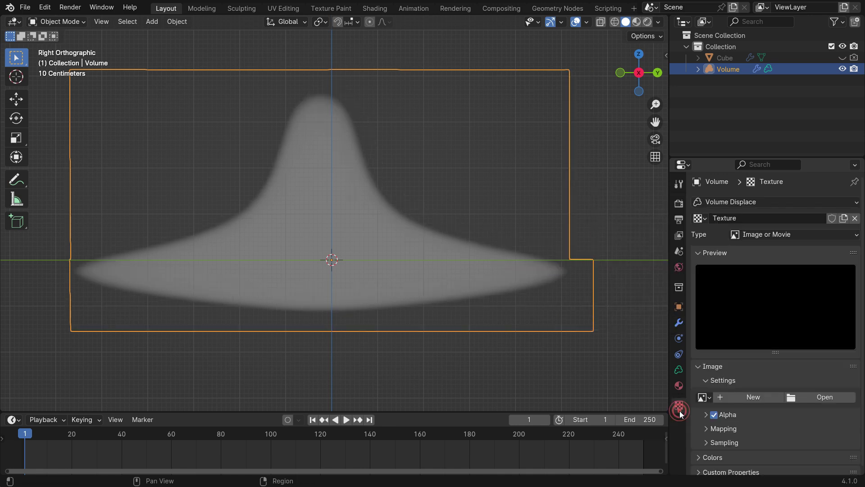
pyautogui.click(767, 234)
pyautogui.click(765, 273)
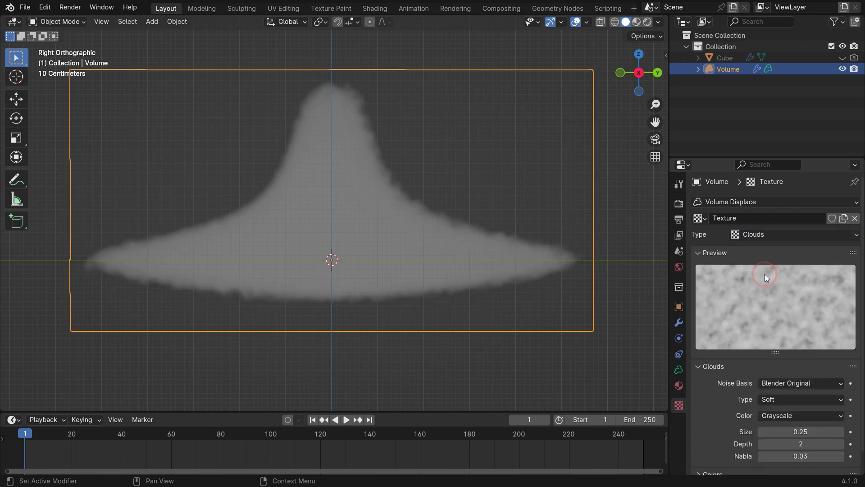
pyautogui.scroll(-2, 732, 344)
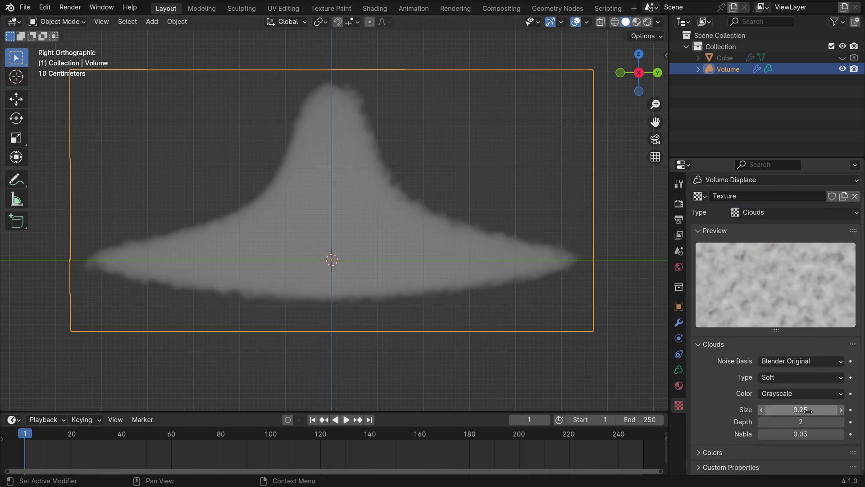
pyautogui.moveTo(812, 409); pyautogui.dragTo(839, 410)
pyautogui.click(803, 411)
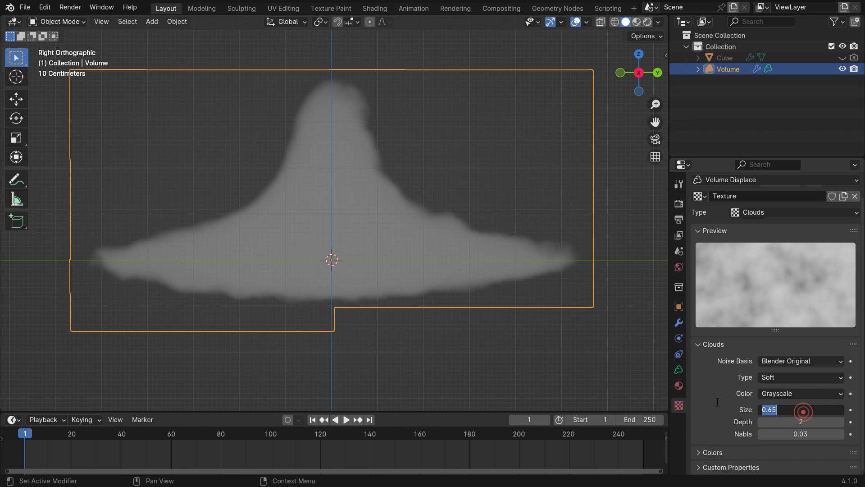
pyautogui.write('0.9')
pyautogui.press('Return')
pyautogui.click(797, 409)
pyautogui.write('0.7')
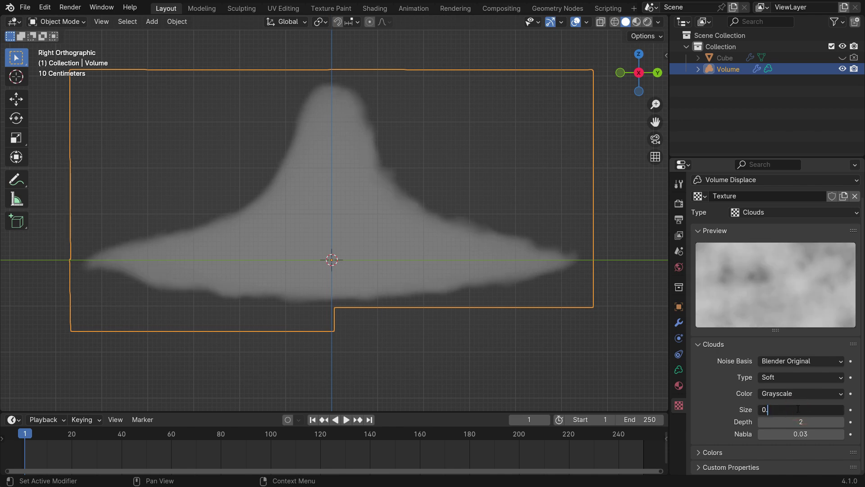
pyautogui.press('Return')
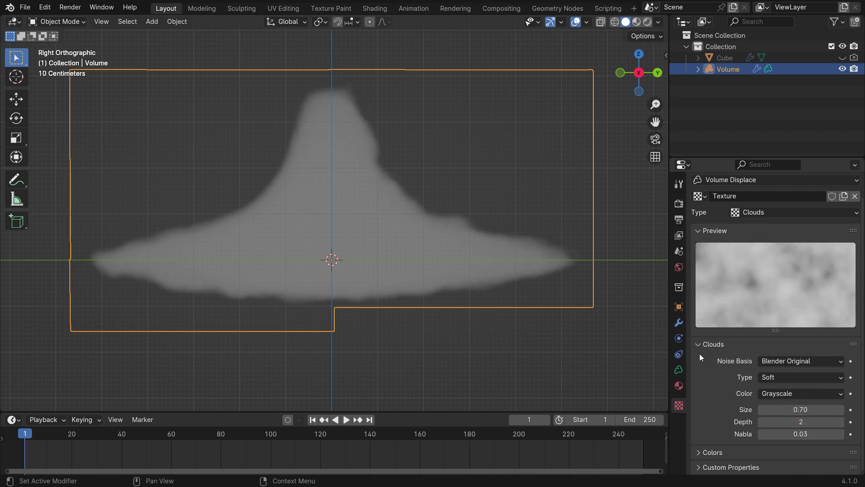
# Step: Raise the Volume Displace strength in stages through 1 and 2 to 3
pyautogui.click(679, 323)
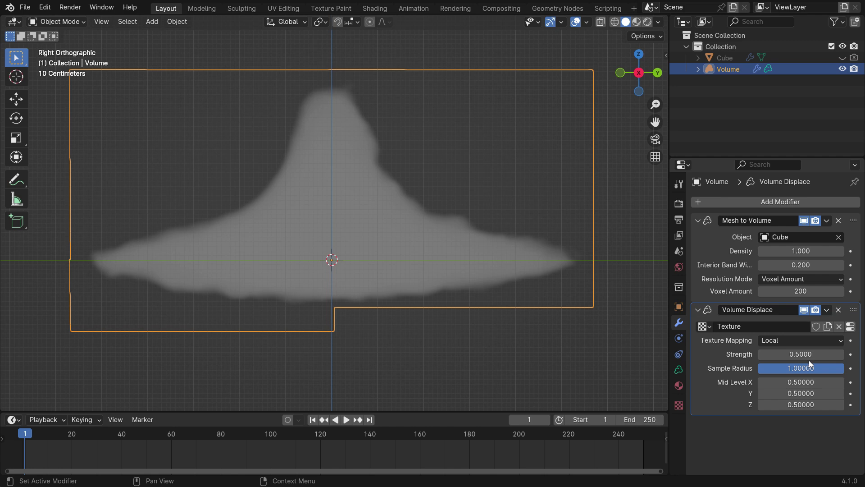
pyautogui.doubleClick(801, 354)
pyautogui.write('1')
pyautogui.press('Return')
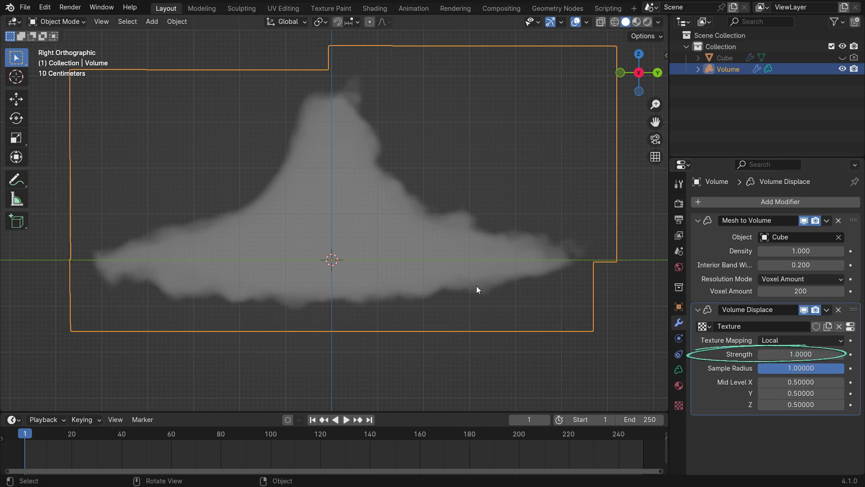
pyautogui.moveTo(478, 289); pyautogui.dragTo(449, 274, button='middle')
pyautogui.doubleClick(799, 354)
pyautogui.write('2')
pyautogui.press('Return')
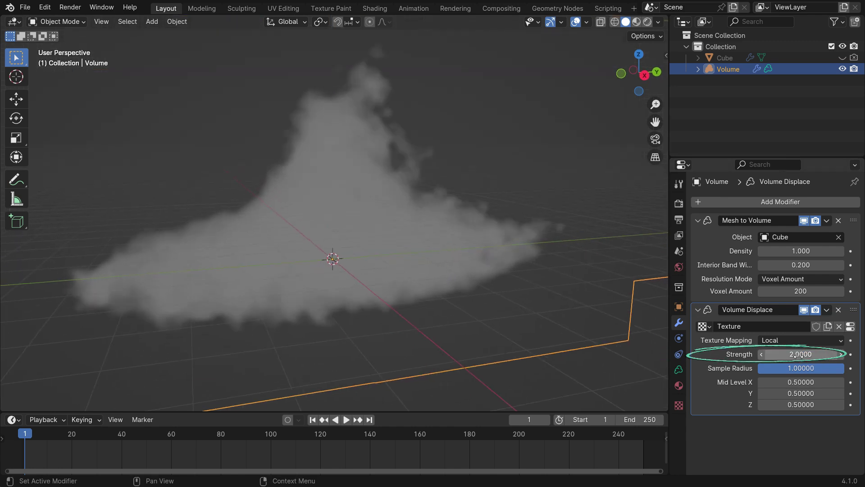
pyautogui.doubleClick(799, 354)
pyautogui.write('3')
pyautogui.press('Return')
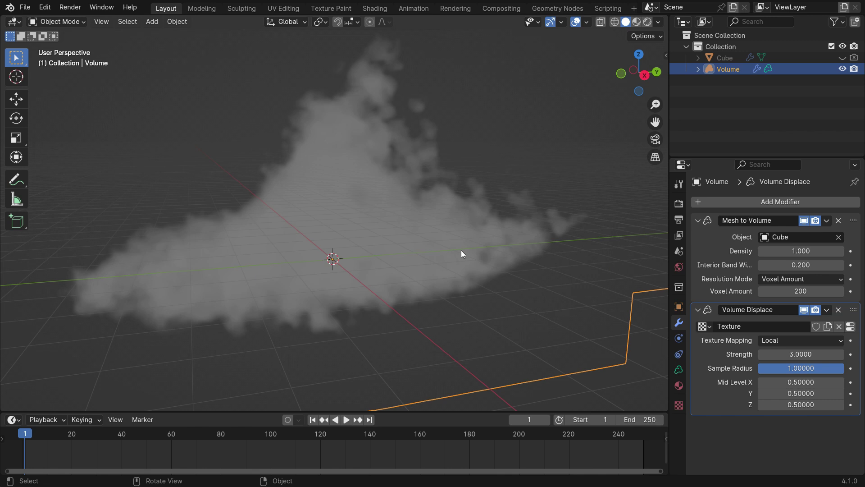
pyautogui.scroll(-2, 387, 241)
pyautogui.moveTo(385, 237); pyautogui.dragTo(385, 229, button='middle')
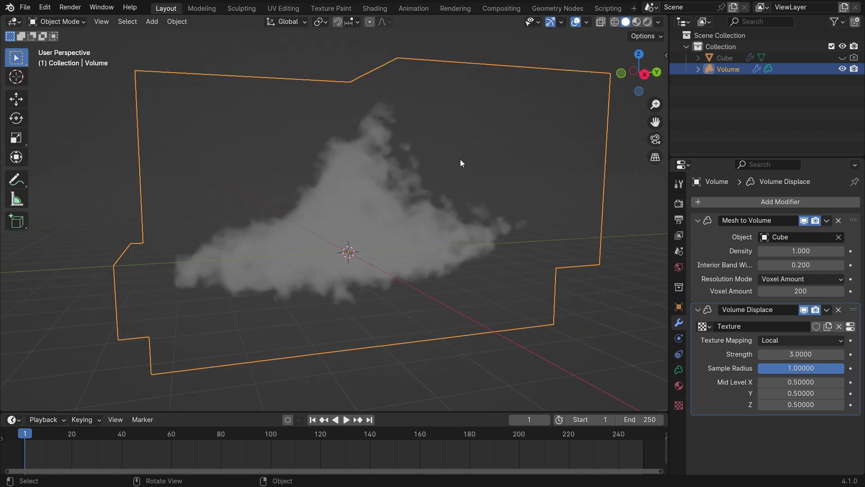
# Step: Switch to Rendered shading and set Cycles max samples to 32 for viewport and 64 for render
pyautogui.press('z')
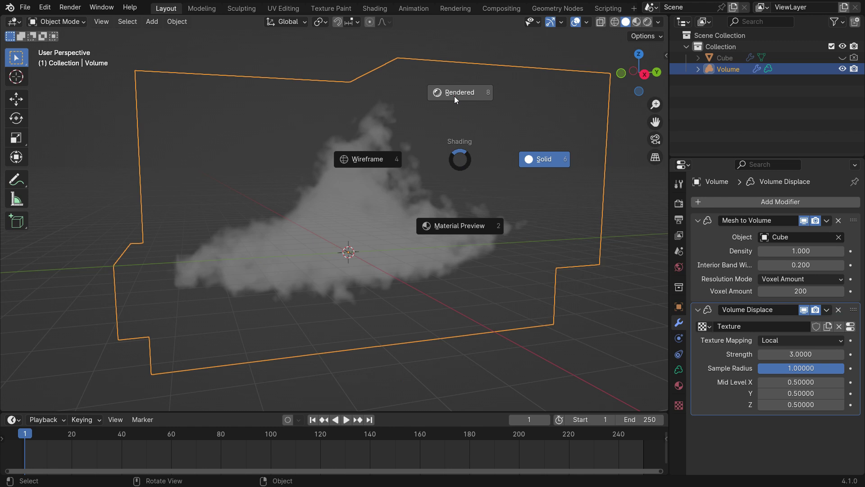
pyautogui.click(455, 96)
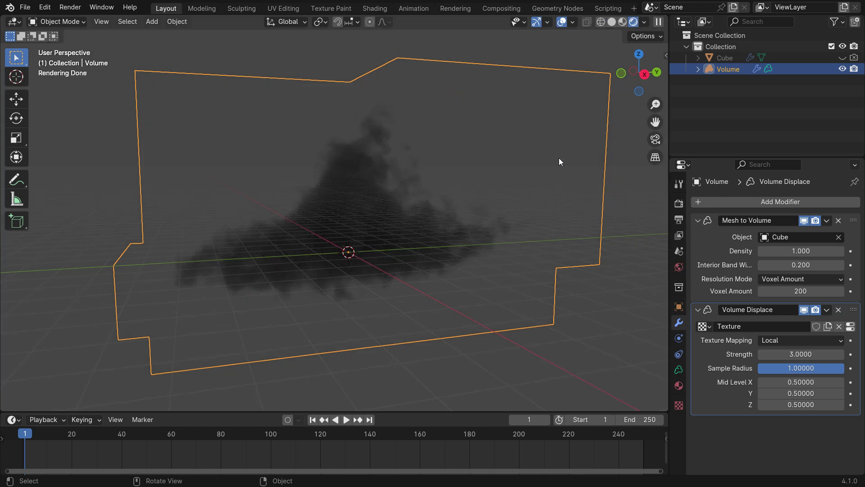
pyautogui.click(679, 202)
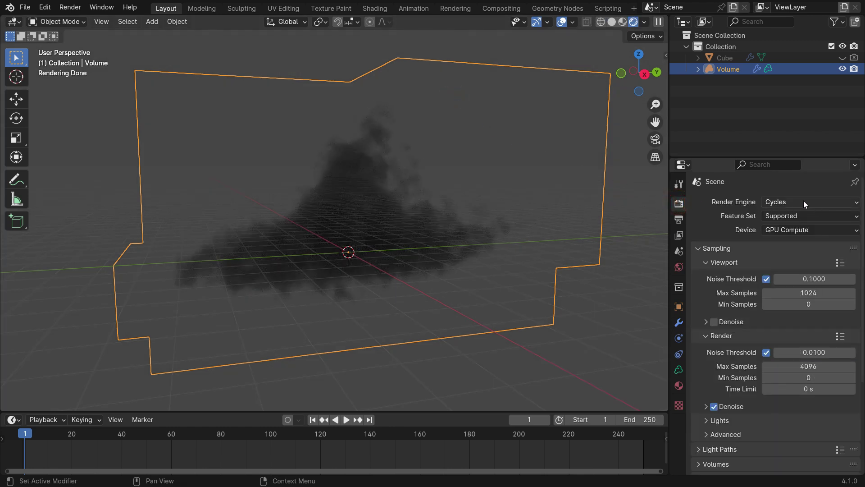
pyautogui.click(820, 296)
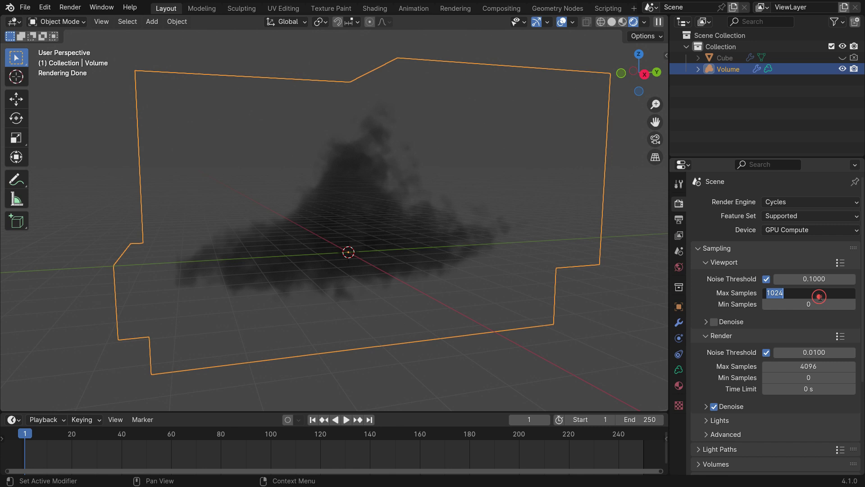
pyautogui.write('32')
pyautogui.press('Return')
pyautogui.click(820, 367)
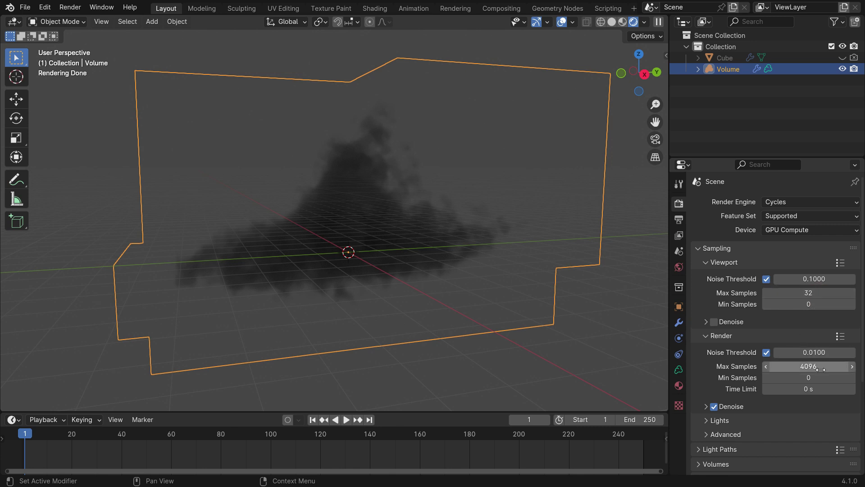
pyautogui.write('64')
pyautogui.press('Return')
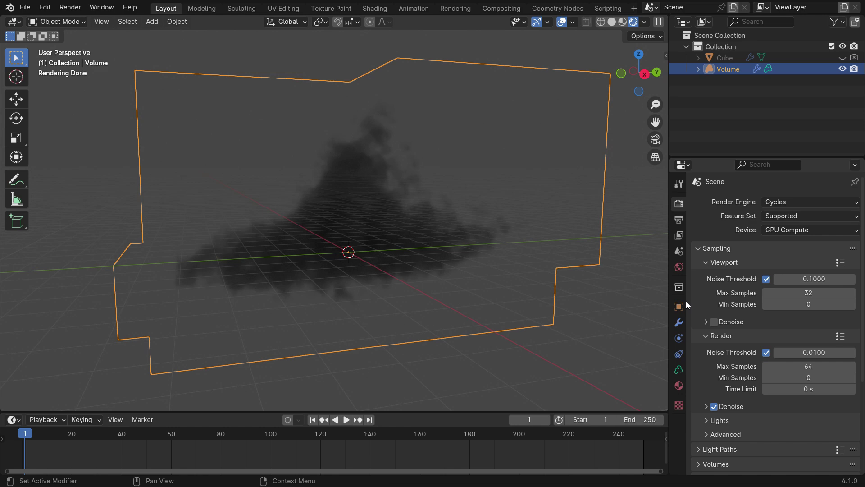
# Step: Set the World colour to an Environment Texture using rustig_koppie_puresky_2k.hdr from the HDRI folder
pyautogui.click(678, 267)
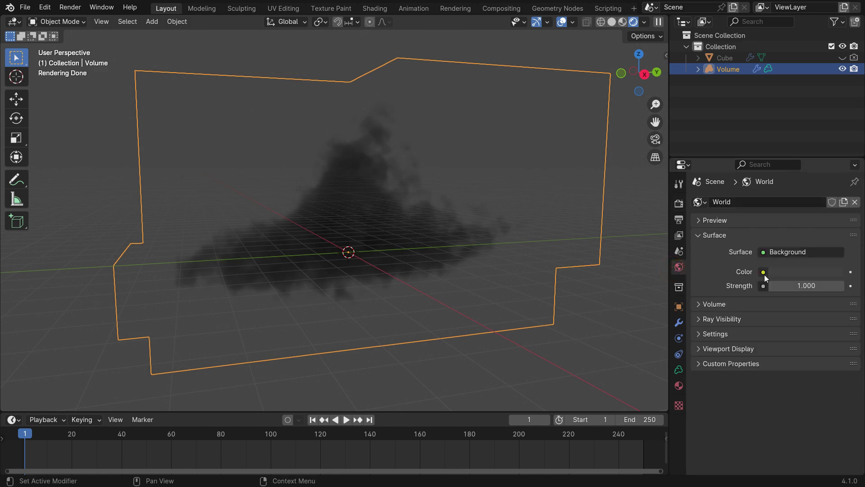
pyautogui.click(764, 273)
pyautogui.click(537, 322)
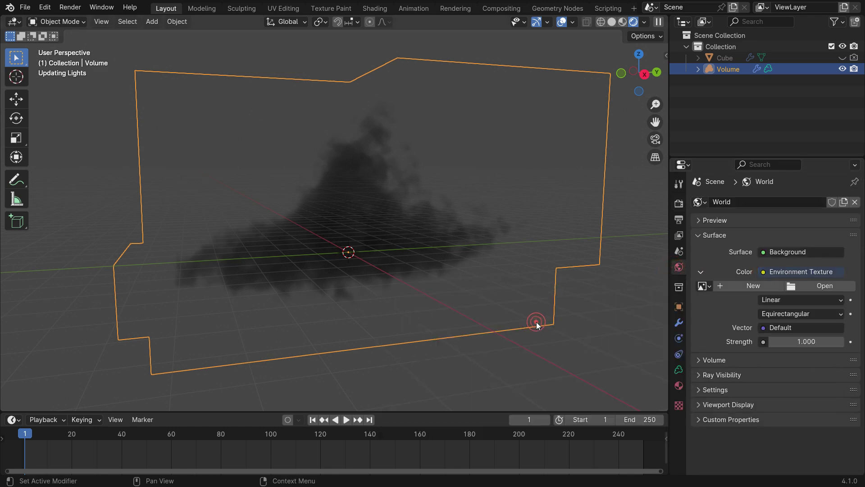
pyautogui.click(815, 288)
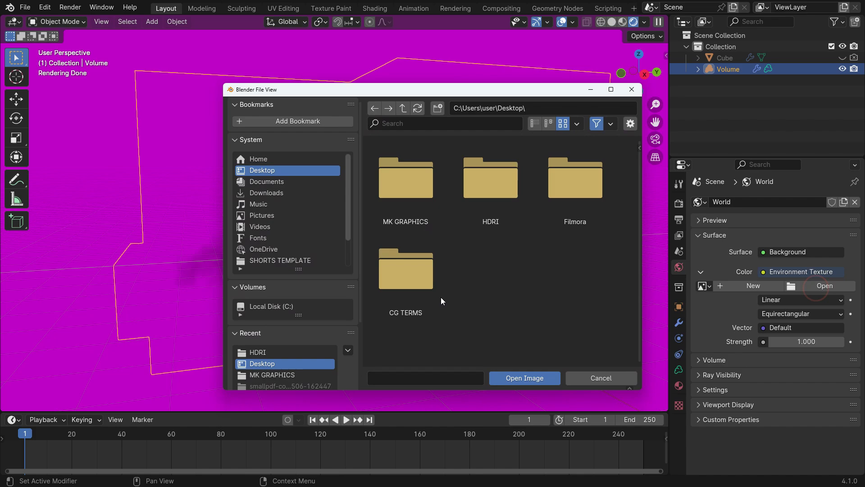
pyautogui.click(303, 352)
pyautogui.scroll(-4, 446, 280)
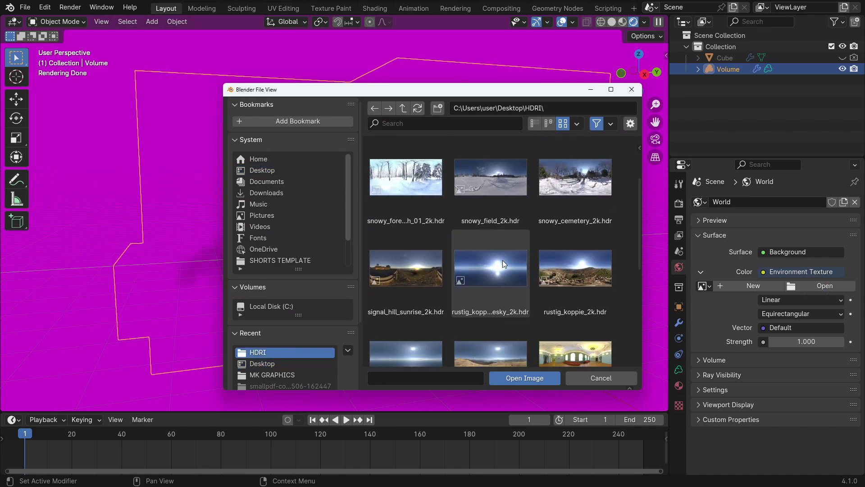
pyautogui.click(502, 263)
pyautogui.click(520, 378)
pyautogui.moveTo(405, 304); pyautogui.dragTo(385, 264, button='middle')
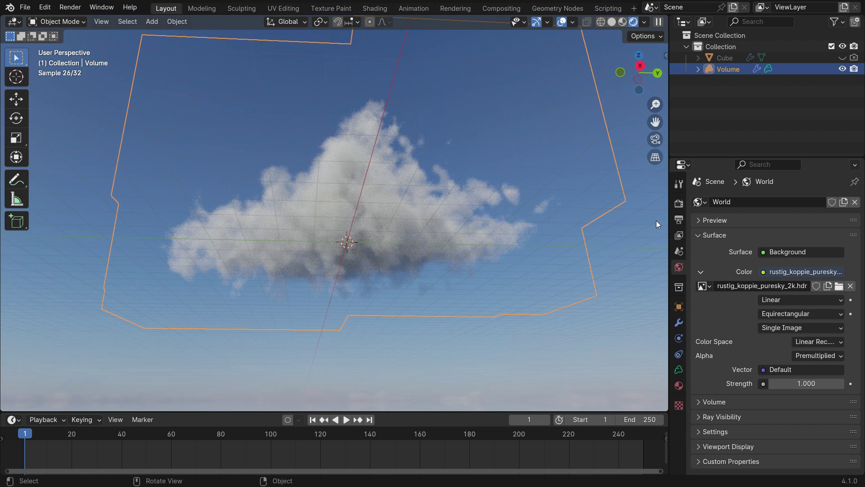
# Step: Set Color Management to the Standard view transform with the High Contrast look
pyautogui.click(678, 205)
pyautogui.scroll(-6, 728, 315)
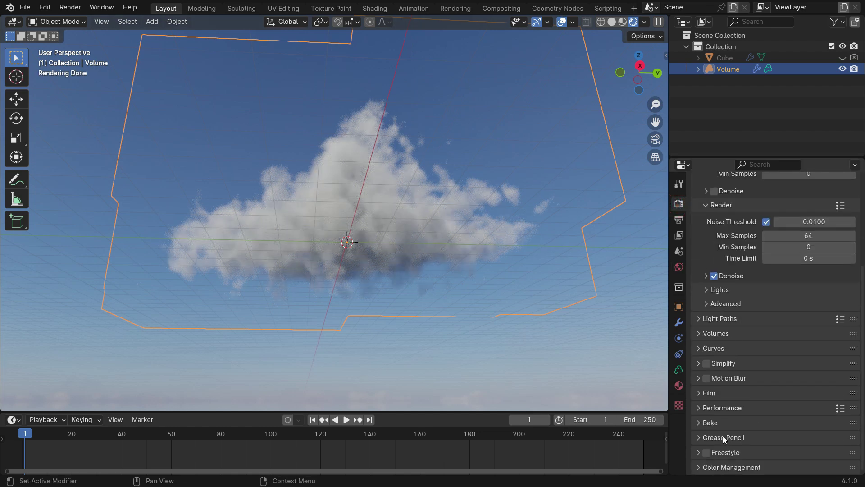
pyautogui.scroll(-5, 723, 469)
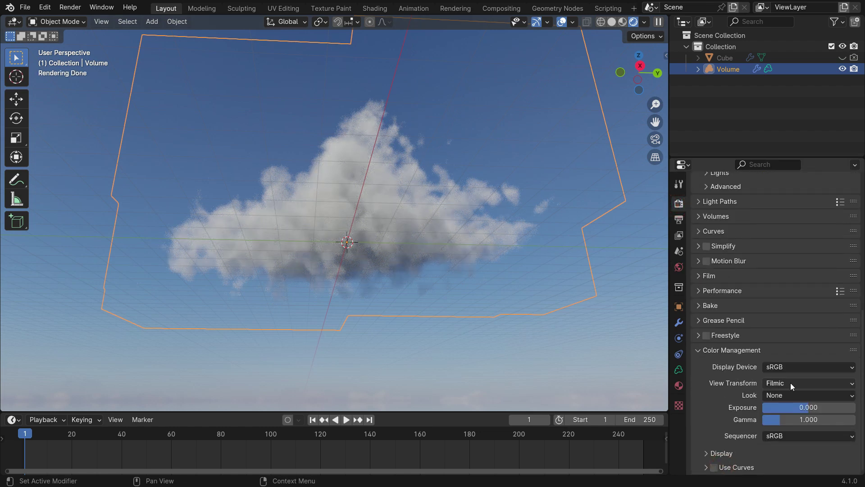
pyautogui.click(807, 383)
pyautogui.click(800, 394)
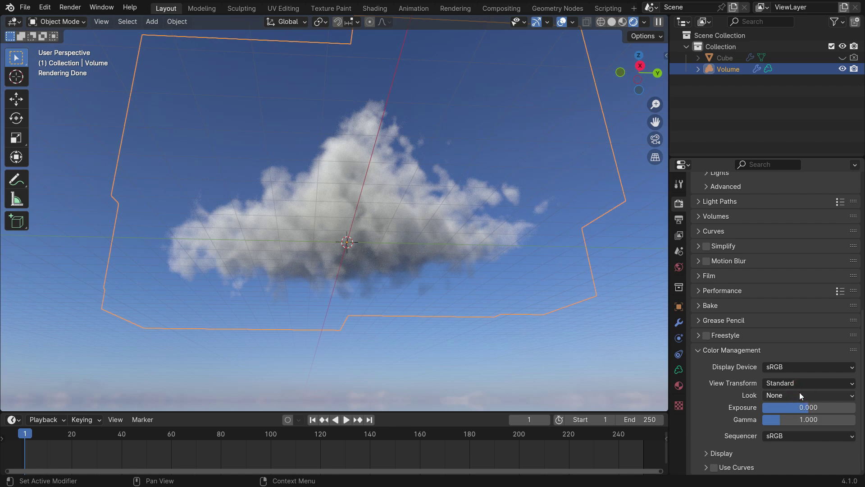
pyautogui.click(800, 395)
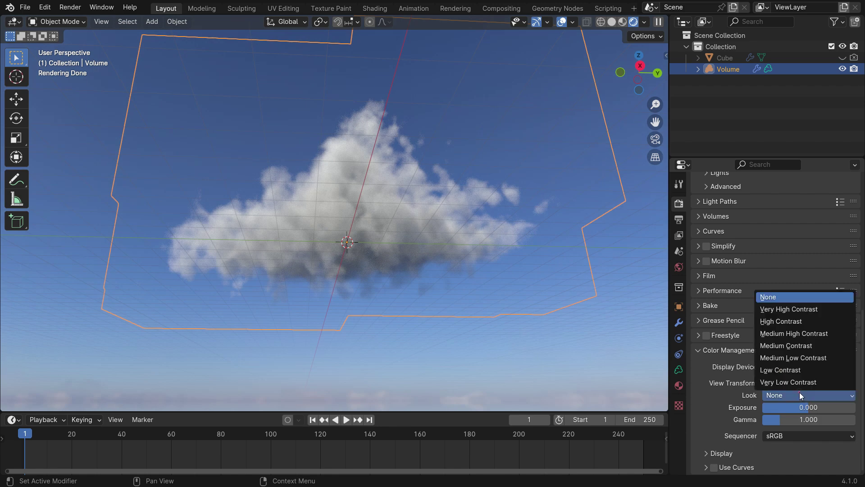
pyautogui.click(784, 322)
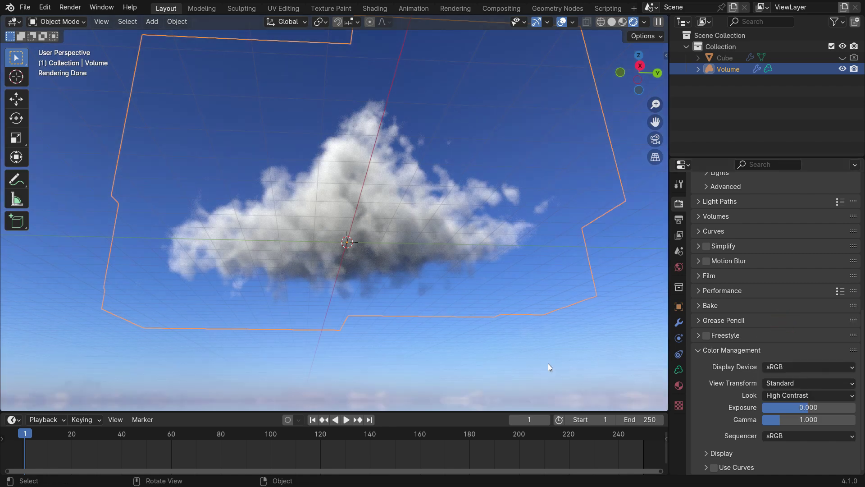
# Step: Enlarge the lower area beneath the viewport and turn it into a Shader Editor
pyautogui.moveTo(425, 410); pyautogui.dragTo(424, 307)
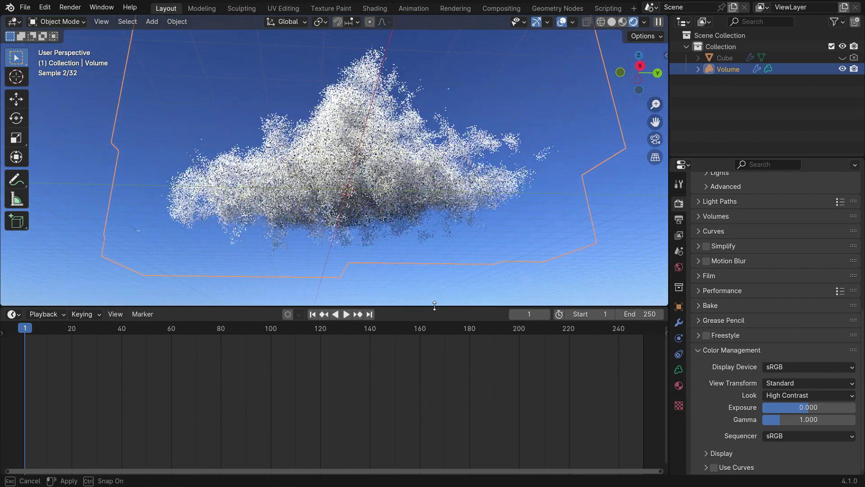
pyautogui.click(12, 314)
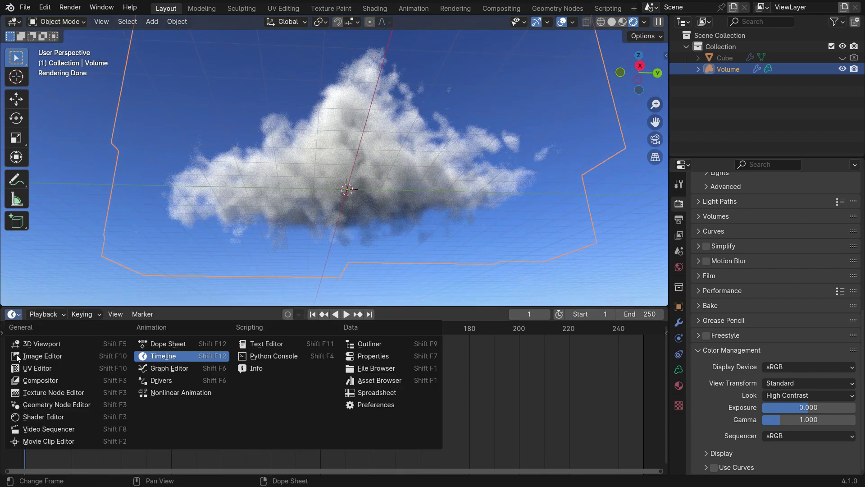
pyautogui.click(72, 416)
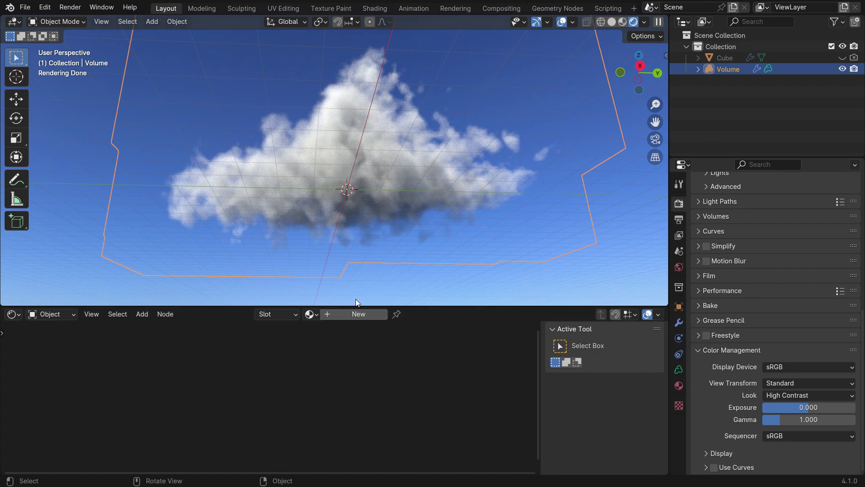
# Step: Add a new material to the Volume object and set Principled Volume Density to 1.4
pyautogui.click(359, 314)
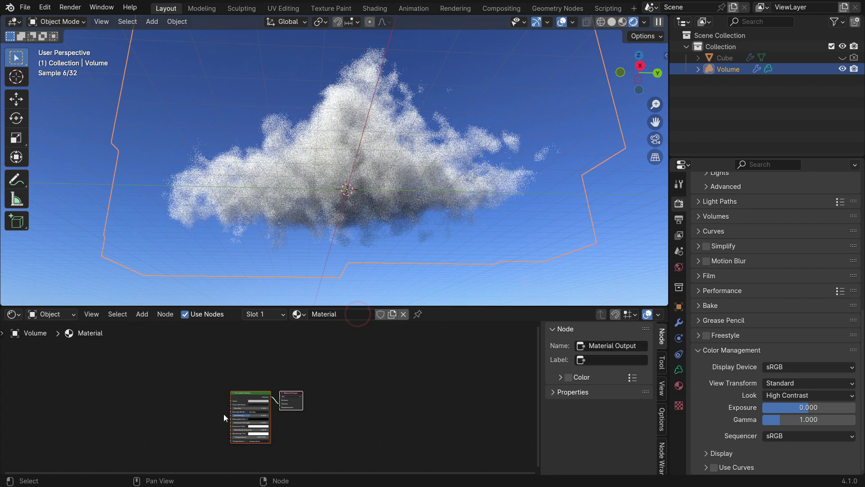
pyautogui.scroll(5, 224, 414)
pyautogui.scroll(3, 283, 393)
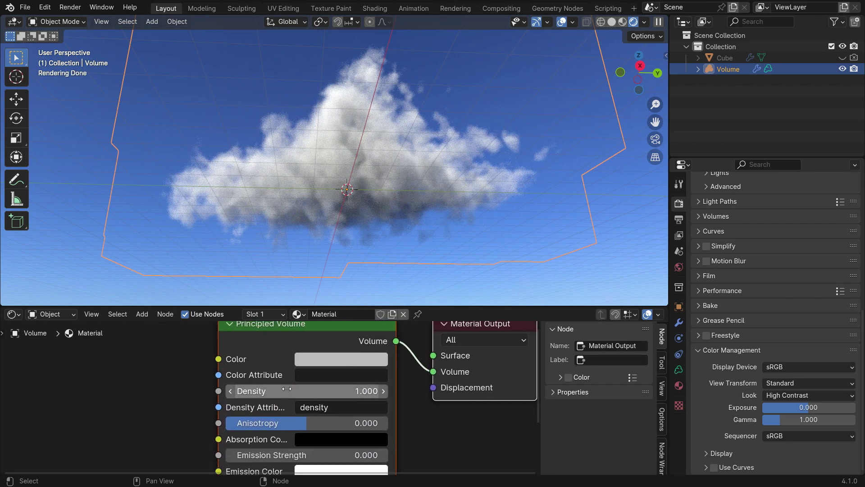
pyautogui.moveTo(286, 389)
pyautogui.mouseDown()
pyautogui.moveTo(363, 389)
pyautogui.moveTo(279, 390)
pyautogui.mouseUp()
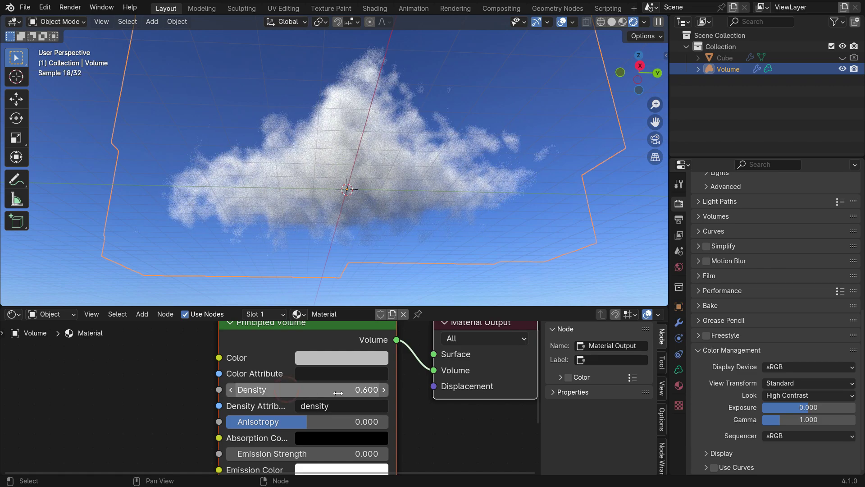
pyautogui.click(338, 393)
pyautogui.write('1.4')
pyautogui.press('Return')
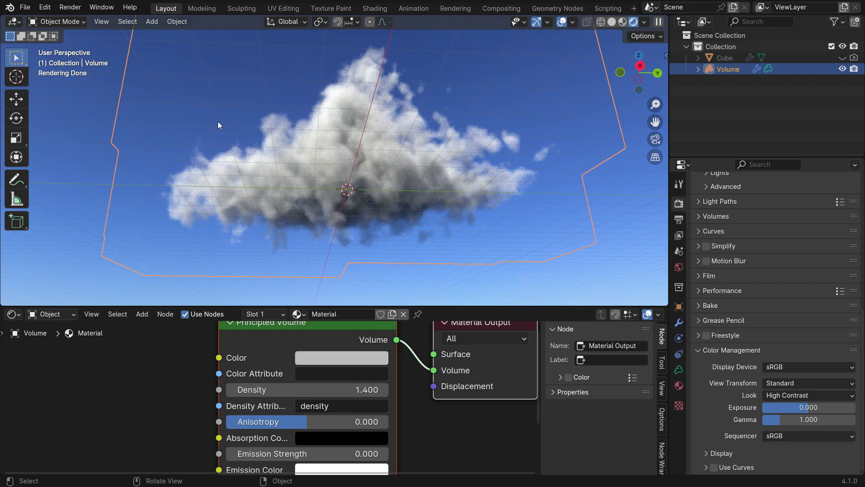
# Step: Add a camera and align it to the current viewport view
pyautogui.hotkey('shift', 'a')
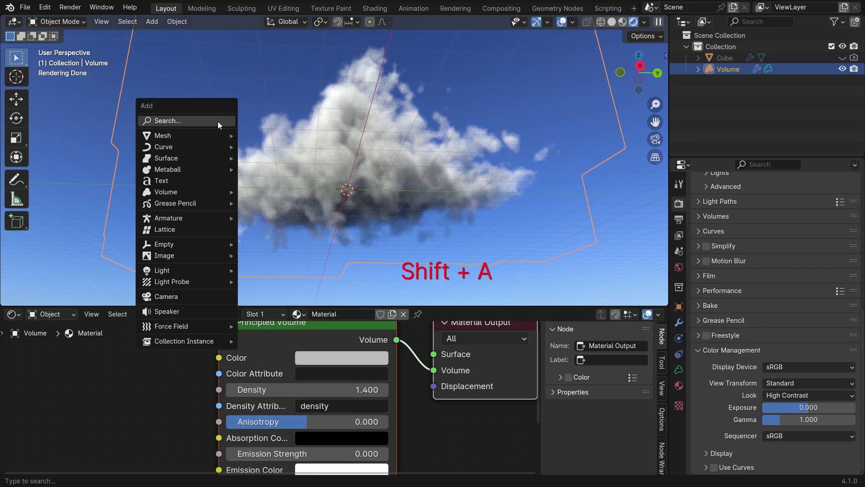
pyautogui.click(194, 297)
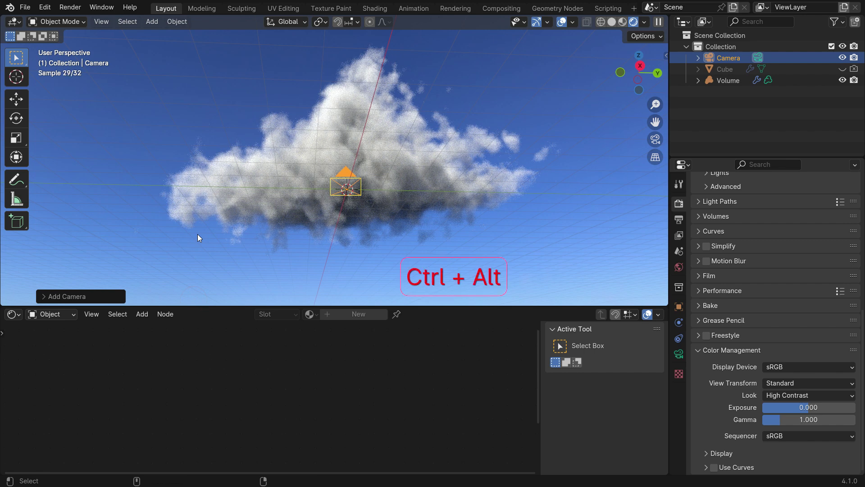
pyautogui.press('ctrl+alt+KP_0')
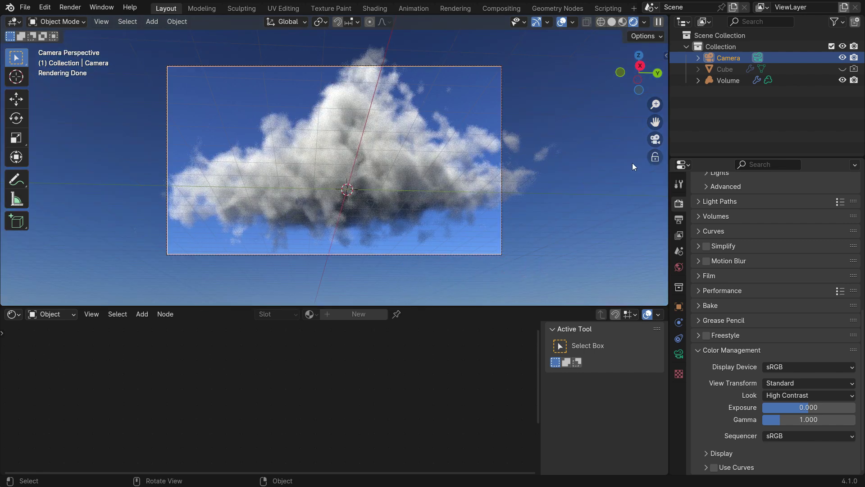
# Step: Enable Lock Camera to View and pan so the cloud sits centred in frame
pyautogui.click(656, 157)
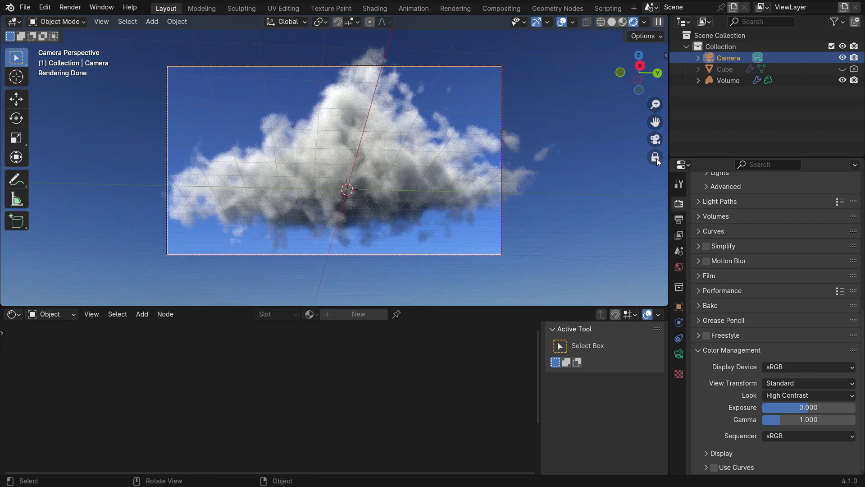
pyautogui.click(378, 161)
pyautogui.moveTo(374, 167)
pyautogui.keyDown('shift'); pyautogui.mouseDown(button='middle')
pyautogui.moveTo(353, 180)
pyautogui.moveTo(304, 173)
pyautogui.moveTo(378, 167)
pyautogui.mouseUp(button='middle'); pyautogui.keyUp('shift')
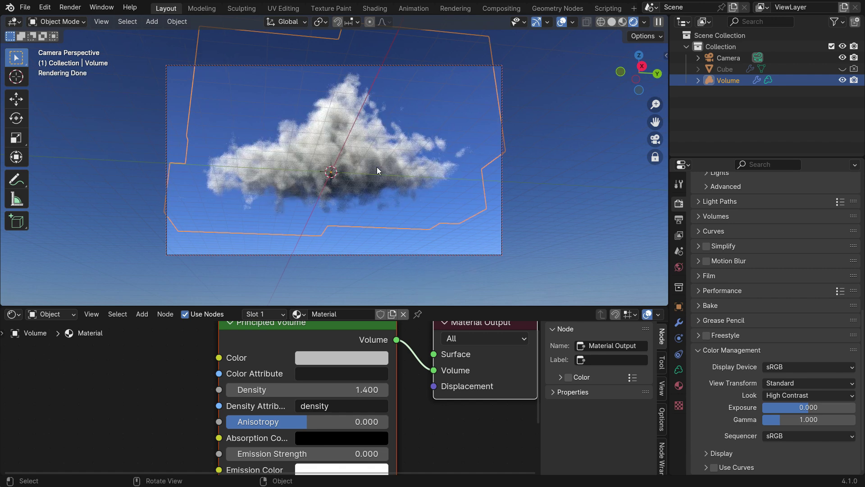
# Step: Confirm the 1920x1080 output resolution, render the image, and zoom out to see the cloud
pyautogui.click(680, 220)
pyautogui.scroll(6, 774, 247)
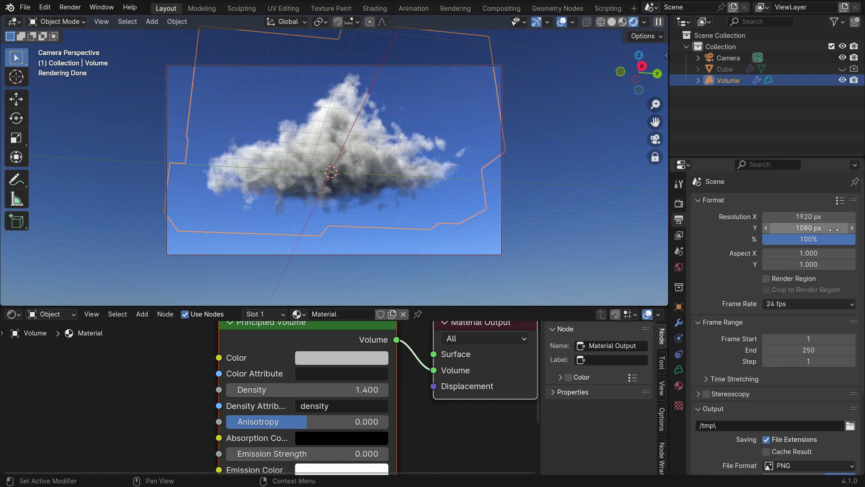
pyautogui.click(70, 9)
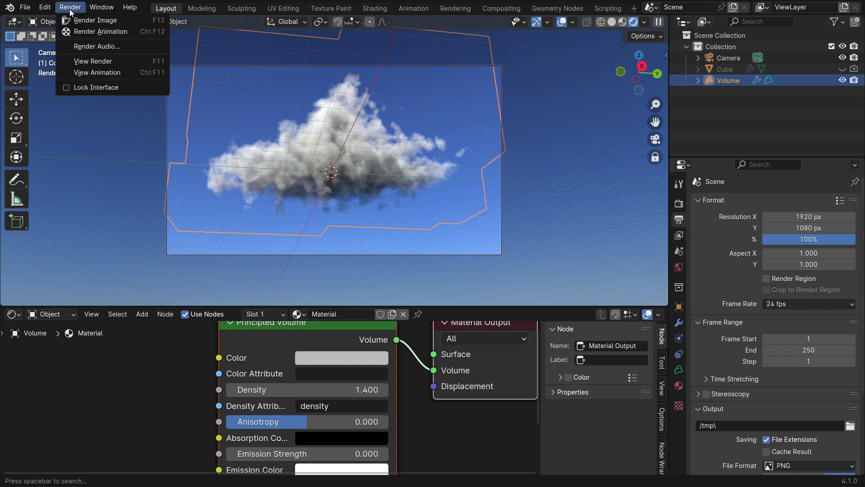
pyautogui.click(142, 21)
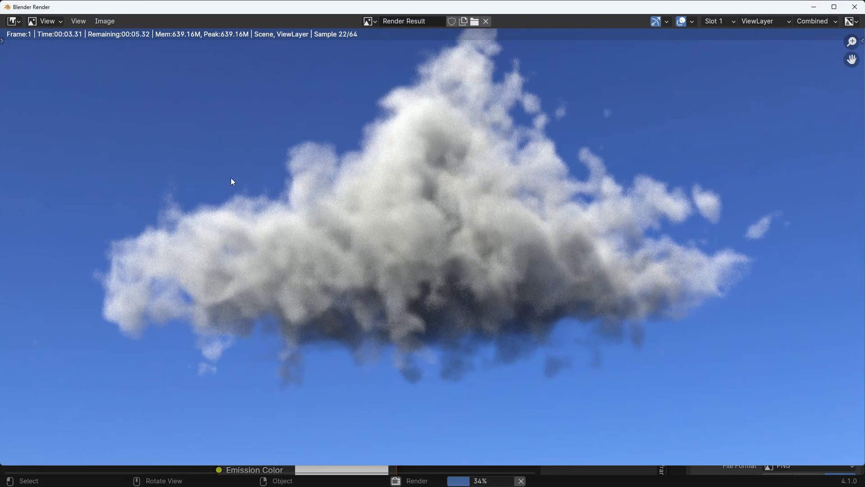
pyautogui.scroll(-1, 233, 181)
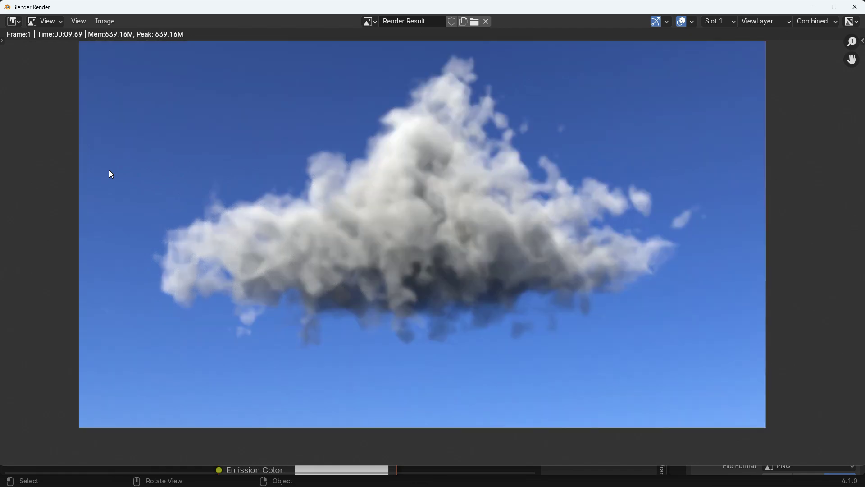